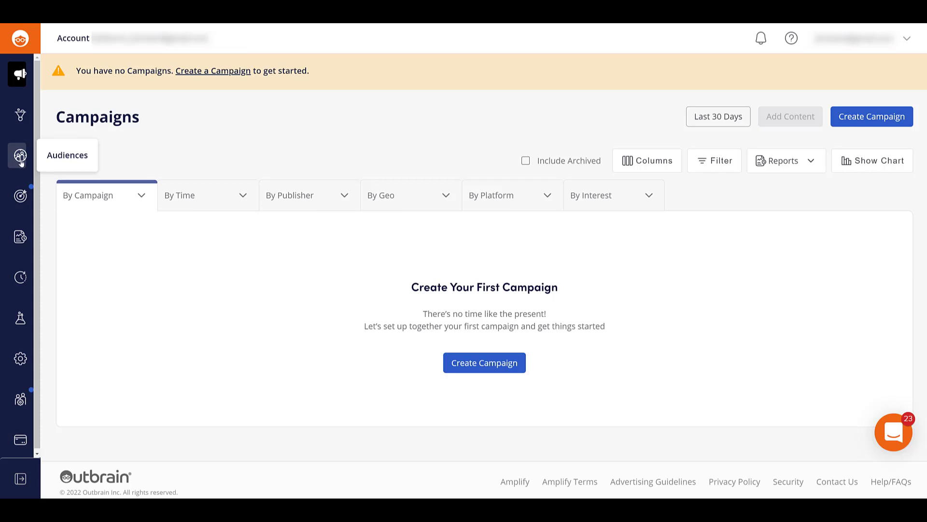
# From the Audiences page, bring up the Outbrain Pixel installation code.
pyautogui.click(20, 159)
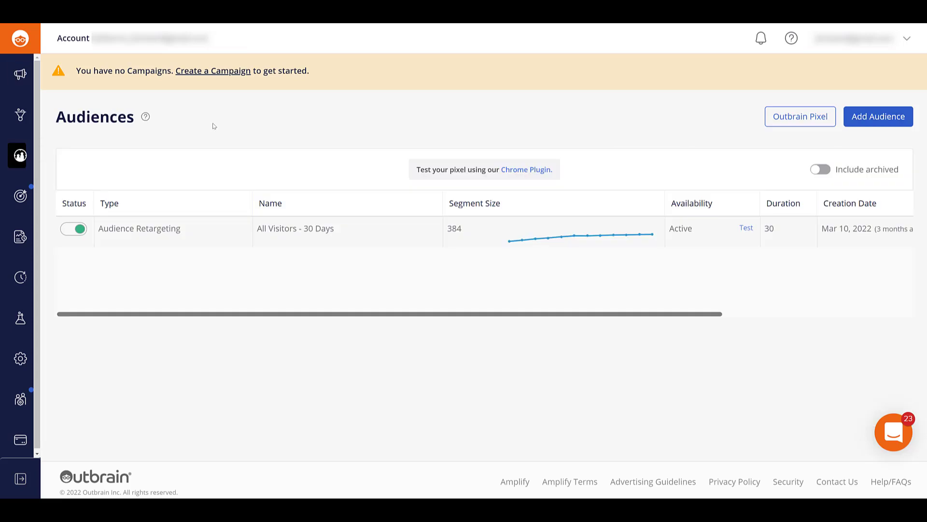
pyautogui.click(784, 125)
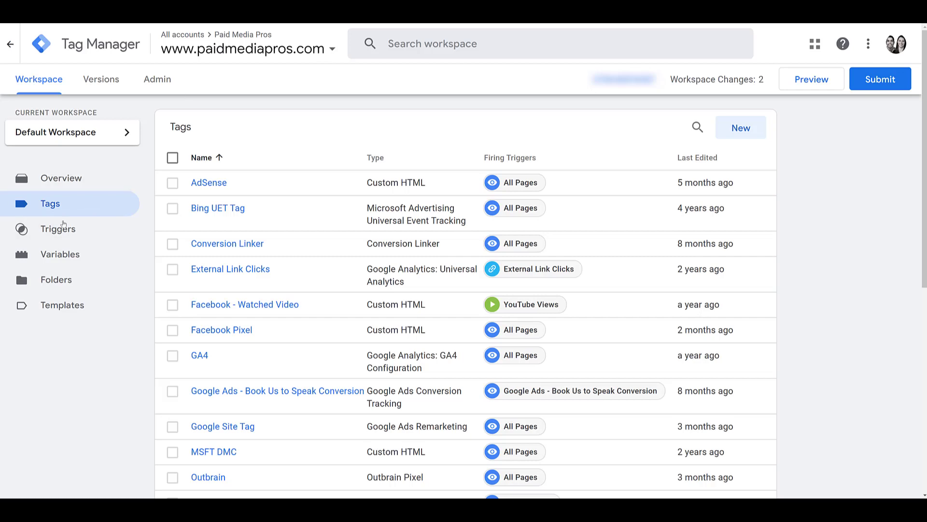
# Start a new Tag Manager tag using the Outbrain Pixel template.
pyautogui.click(741, 128)
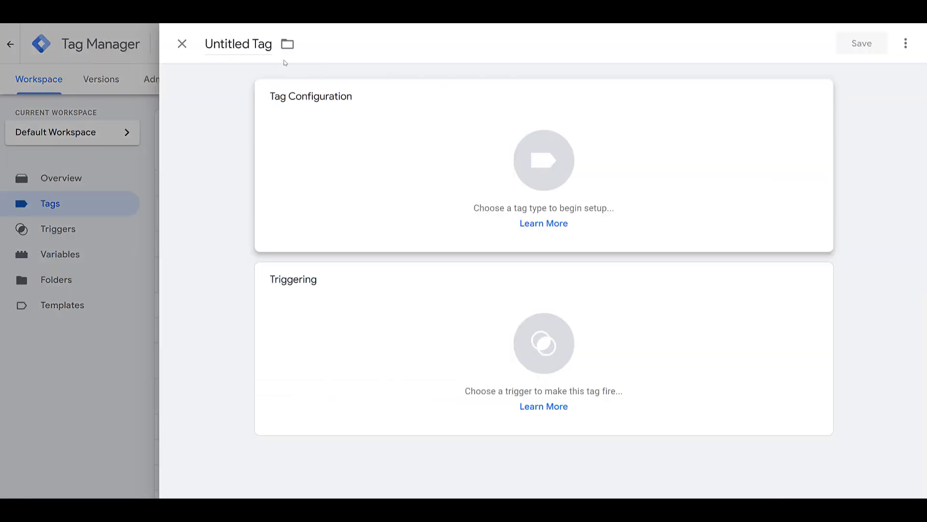
pyautogui.click(308, 140)
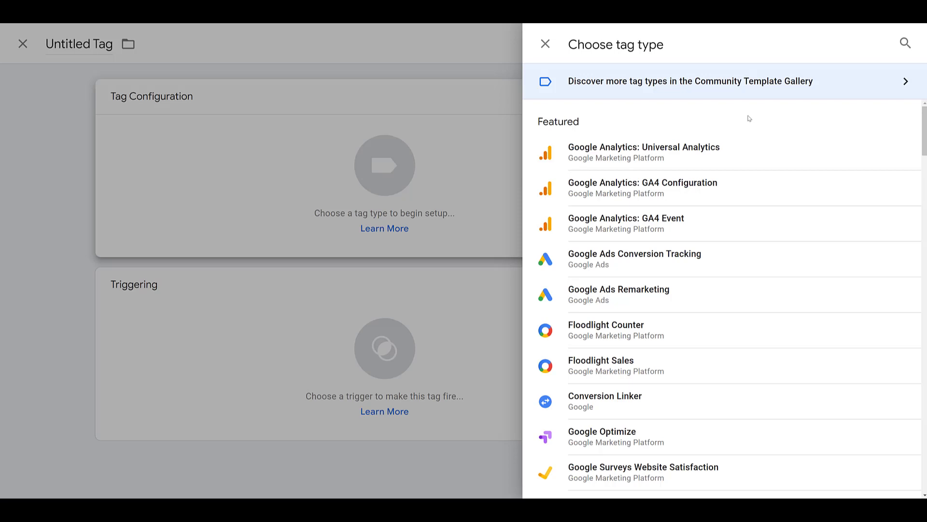
pyautogui.scroll(-8, 749, 119)
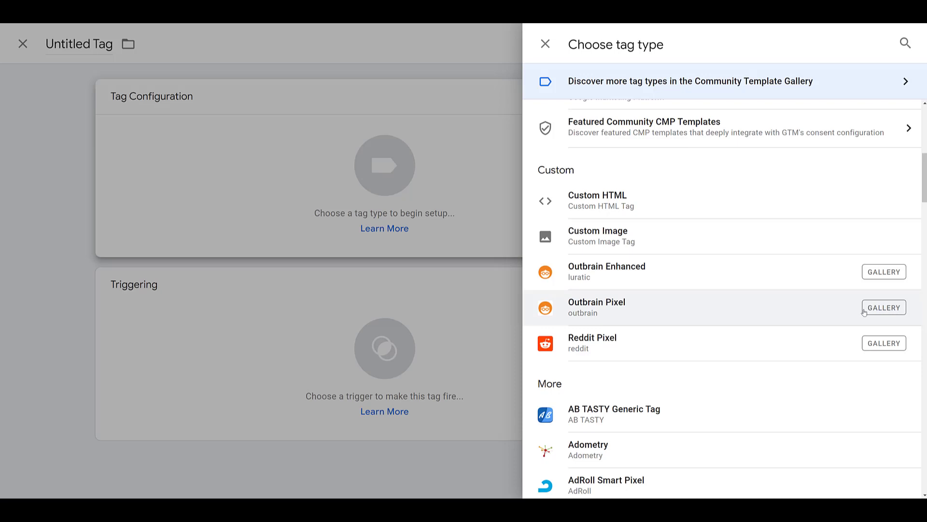
pyautogui.scroll(8, 795, 315)
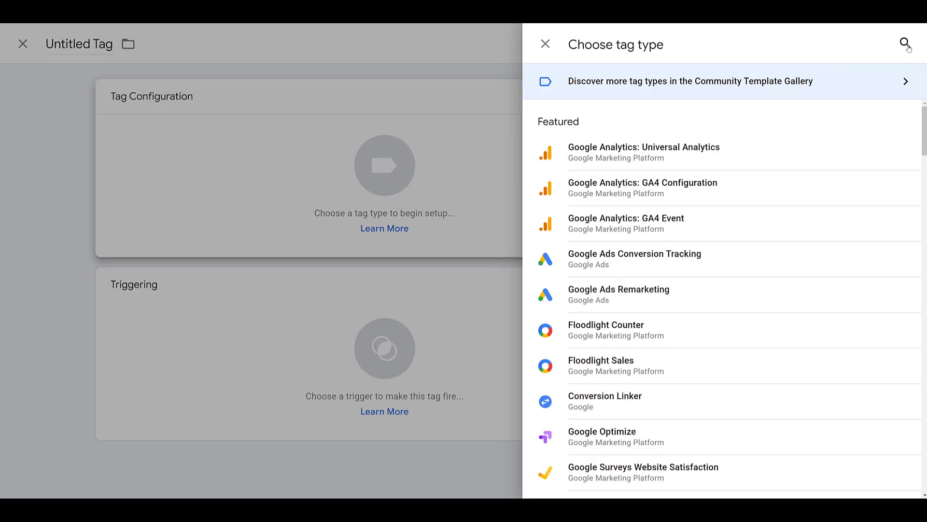
pyautogui.click(906, 45)
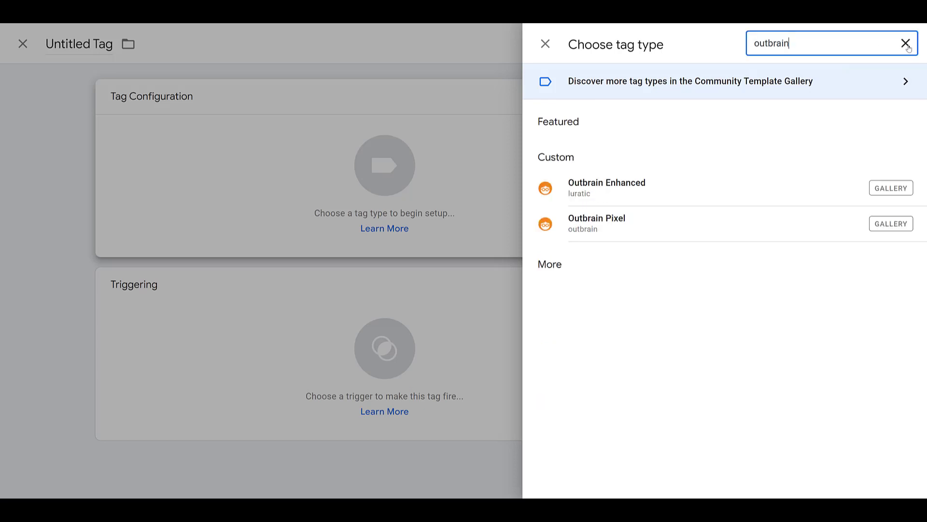
pyautogui.click(655, 236)
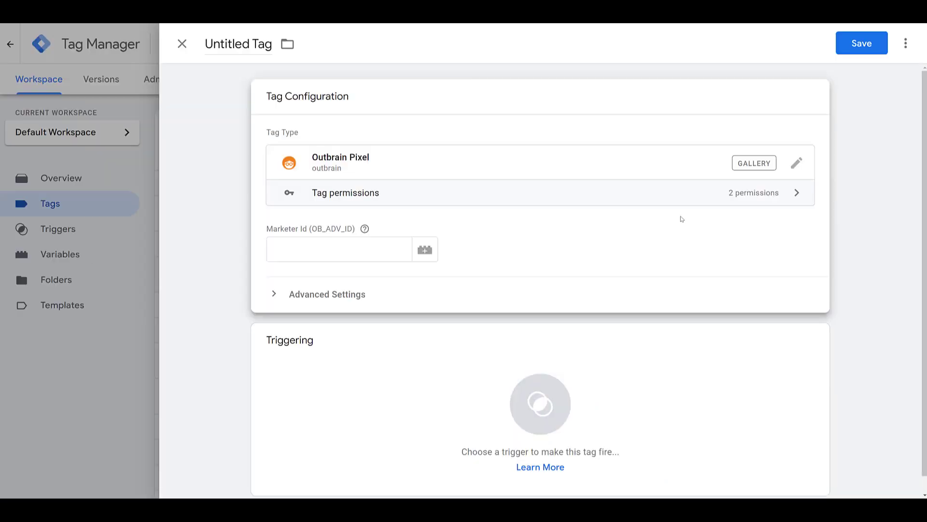
# Review the template's permissions and its Advanced Settings, leaving both closed.
pyautogui.click(734, 193)
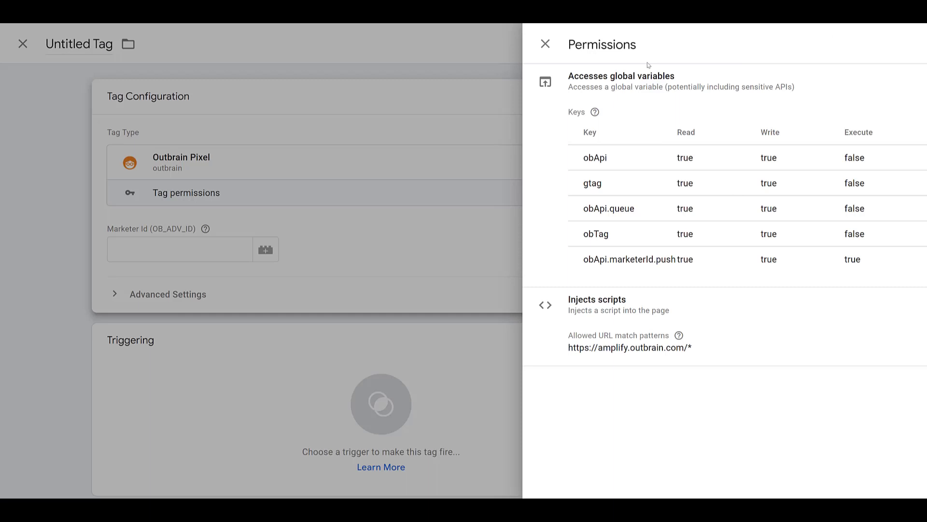
pyautogui.click(546, 44)
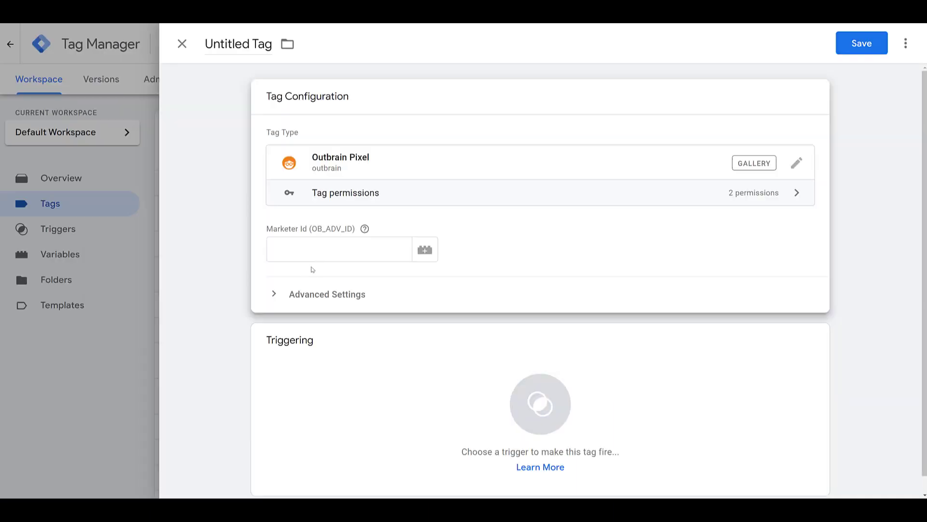
pyautogui.click(290, 295)
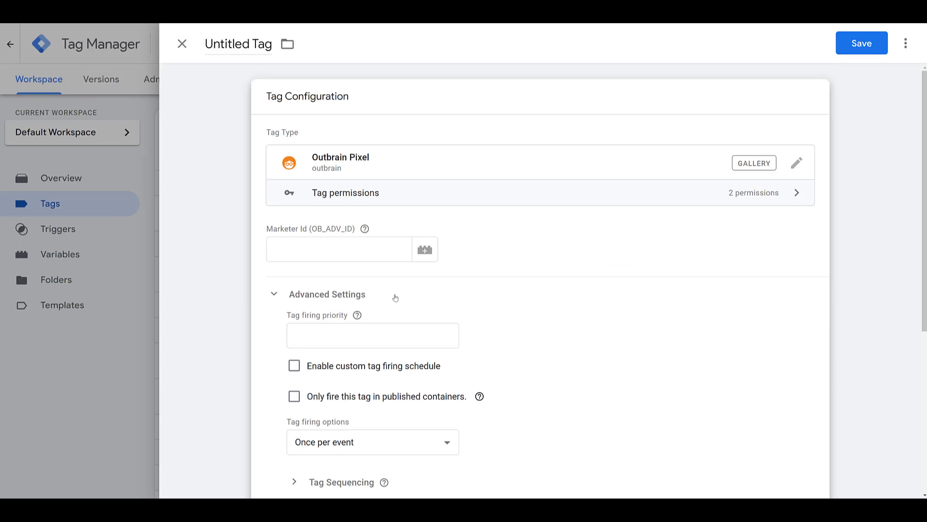
pyautogui.click(275, 295)
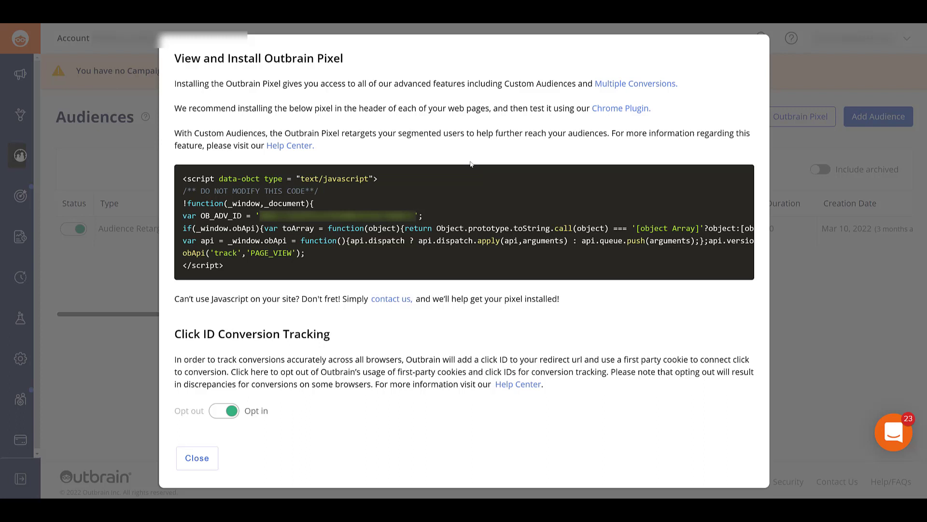
# Copy the pixel code into Notepad and select the OB_ADV_ID marketer value.
pyautogui.moveTo(221, 244)
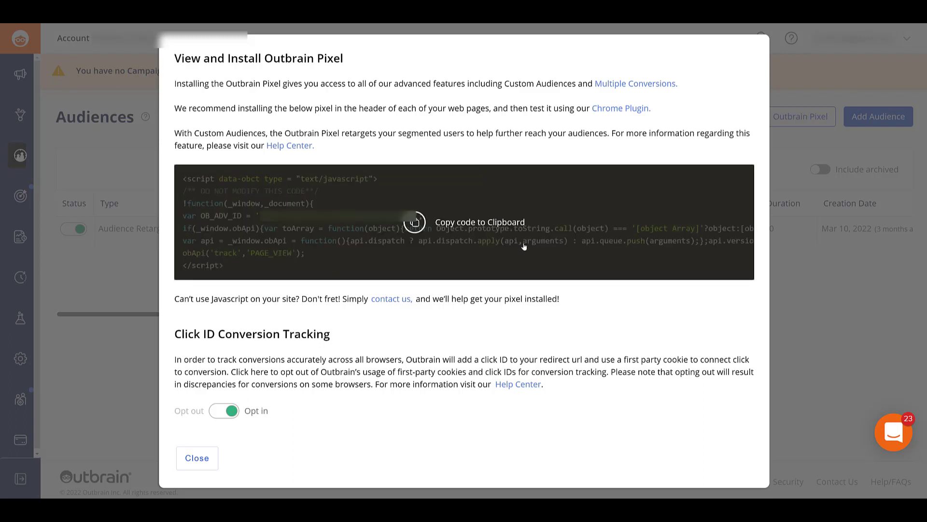
pyautogui.click(482, 237)
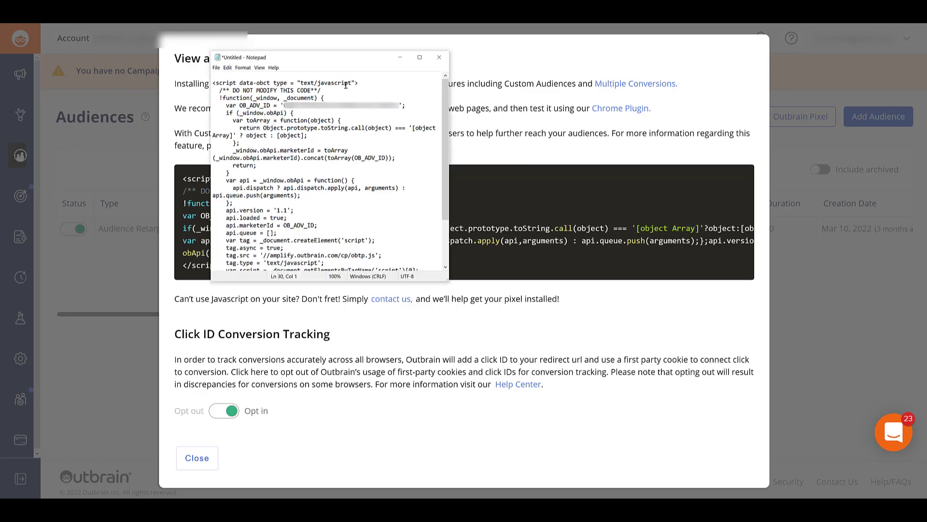
pyautogui.moveTo(239, 106); pyautogui.dragTo(400, 105)
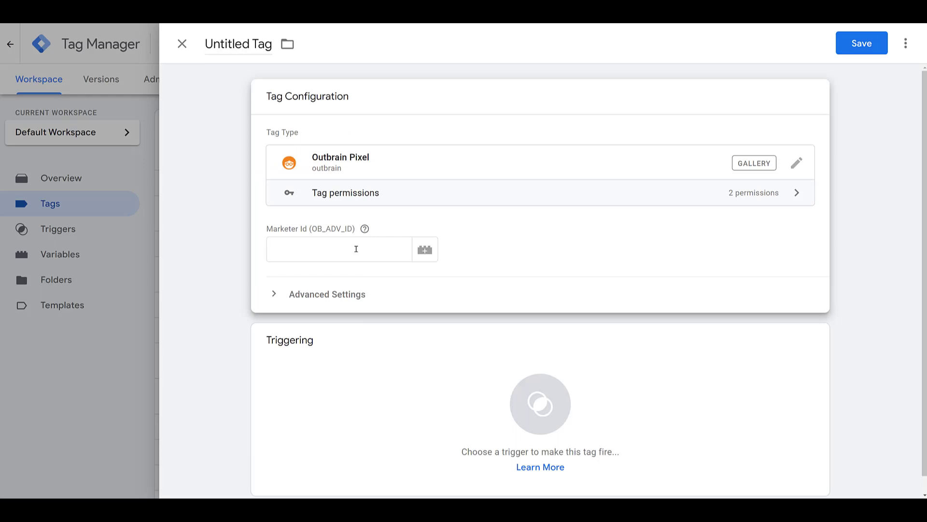
# Paste the marketer ID, trigger on All Pages, and save the tag as Outbrain Pixel.
pyautogui.click(356, 248)
pyautogui.hotkey('ctrl', 'v')
pyautogui.click(234, 260)
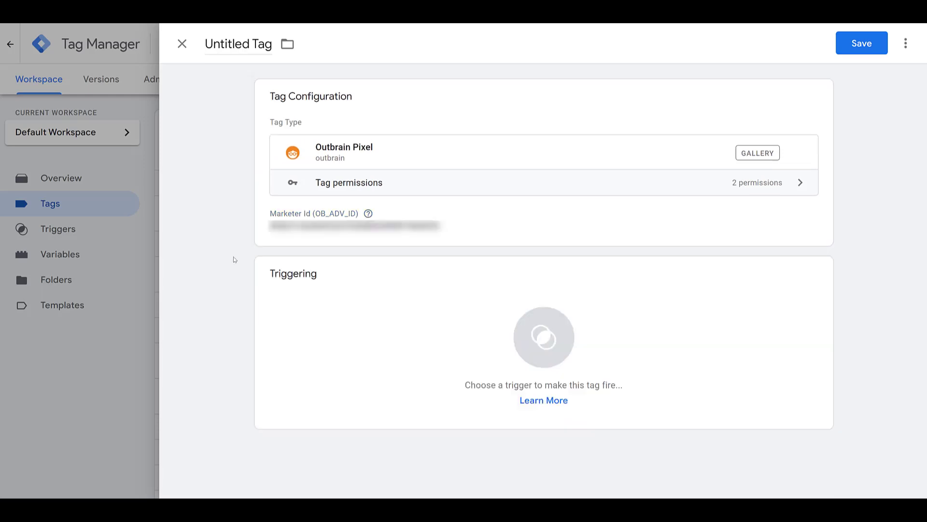
pyautogui.click(287, 286)
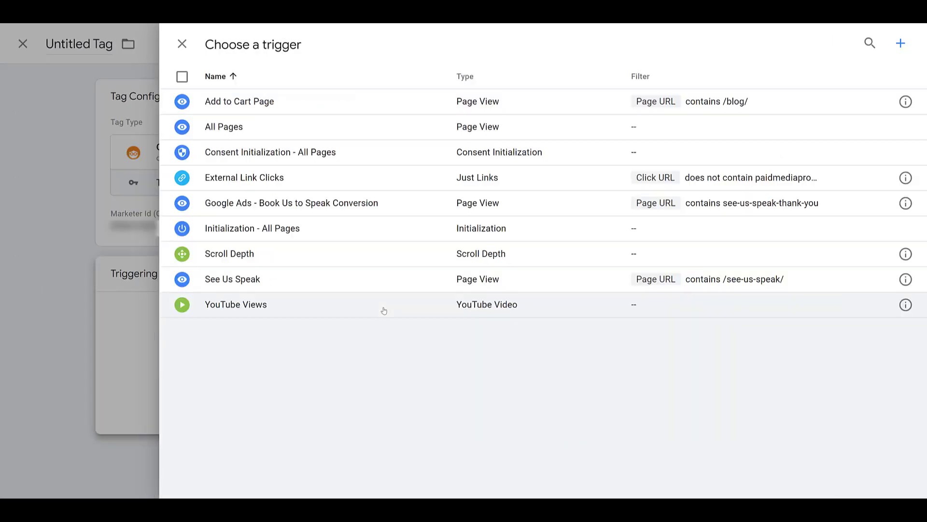
pyautogui.click(363, 132)
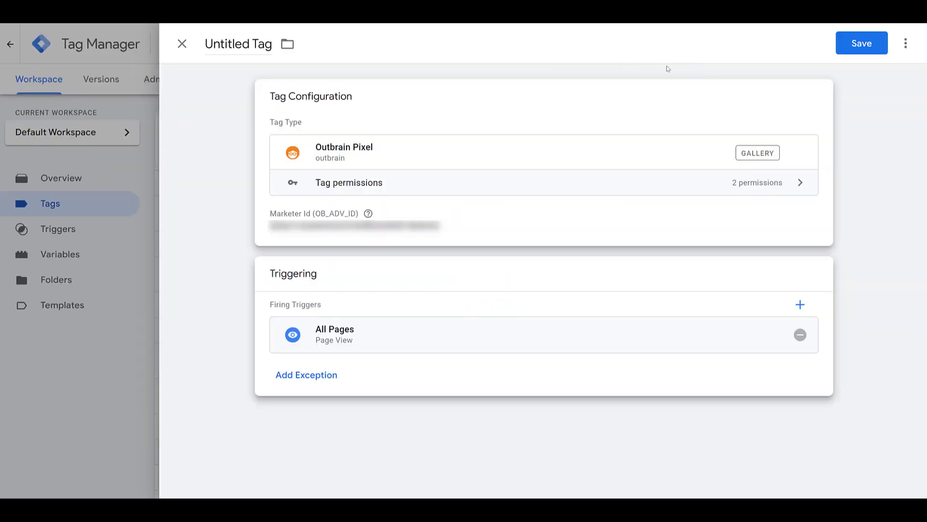
pyautogui.click(868, 52)
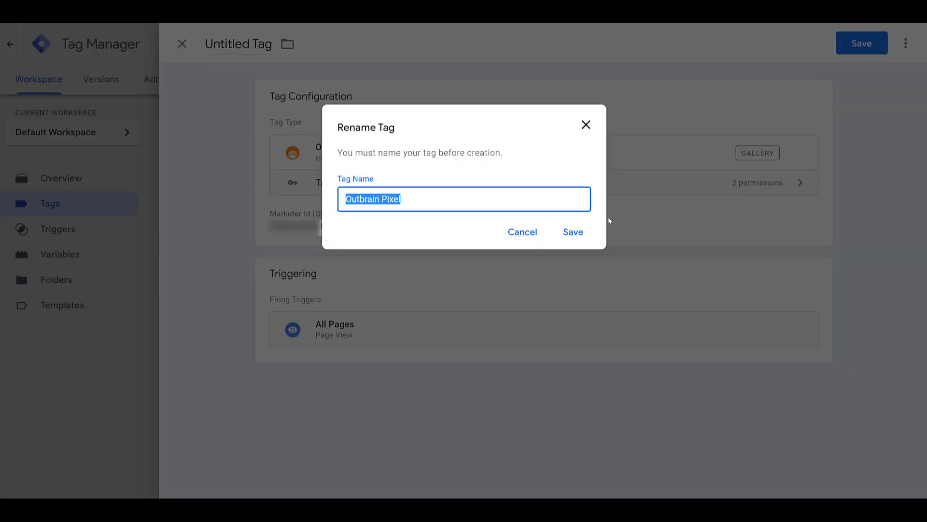
pyautogui.click(575, 233)
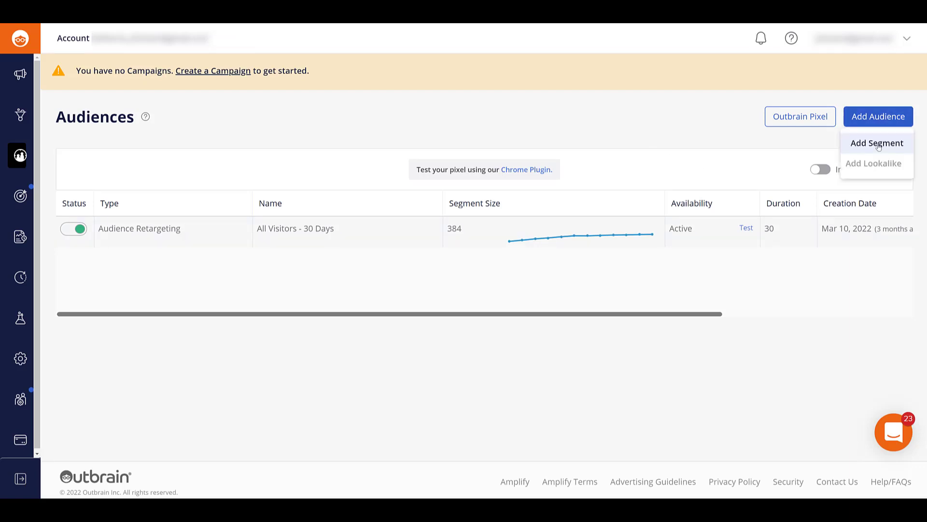
pyautogui.click(878, 143)
pyautogui.scroll(-3, 349, 240)
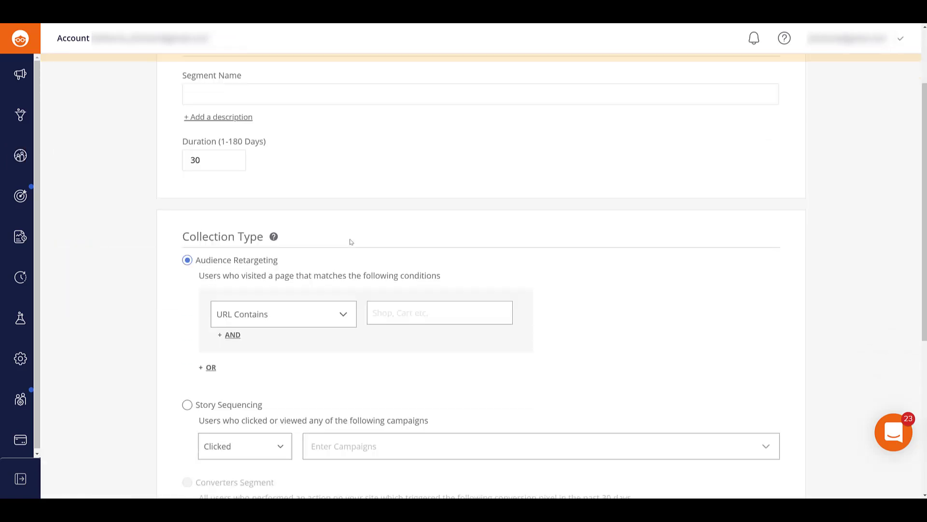
pyautogui.scroll(-2, 351, 241)
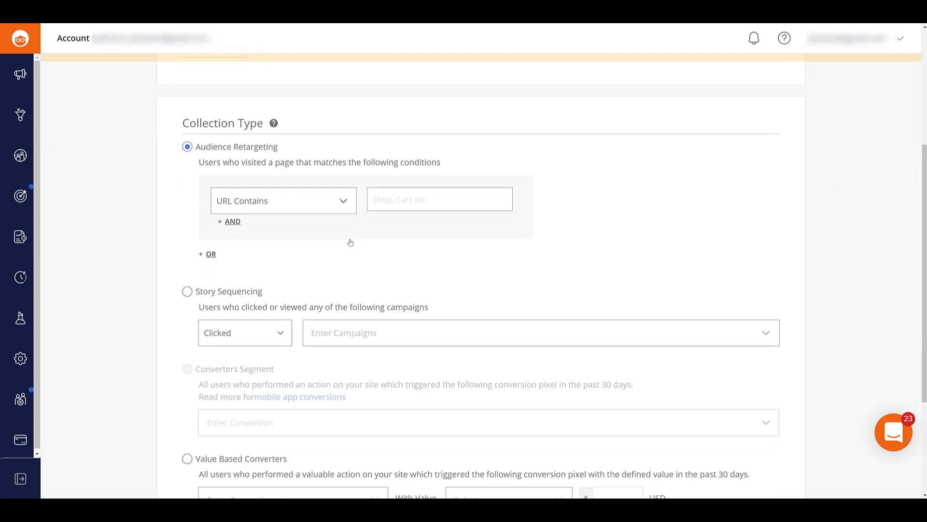
pyautogui.scroll(-3, 352, 241)
pyautogui.scroll(-1, 351, 241)
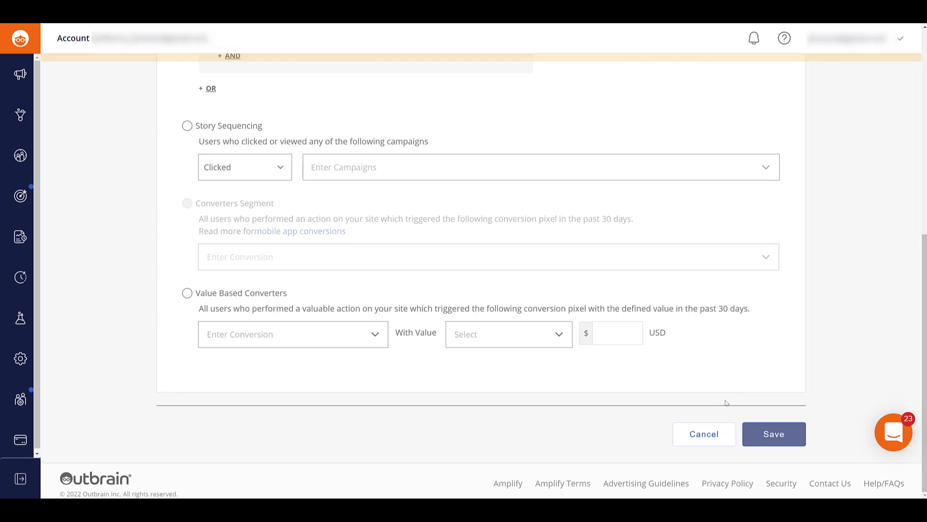
pyautogui.click(708, 437)
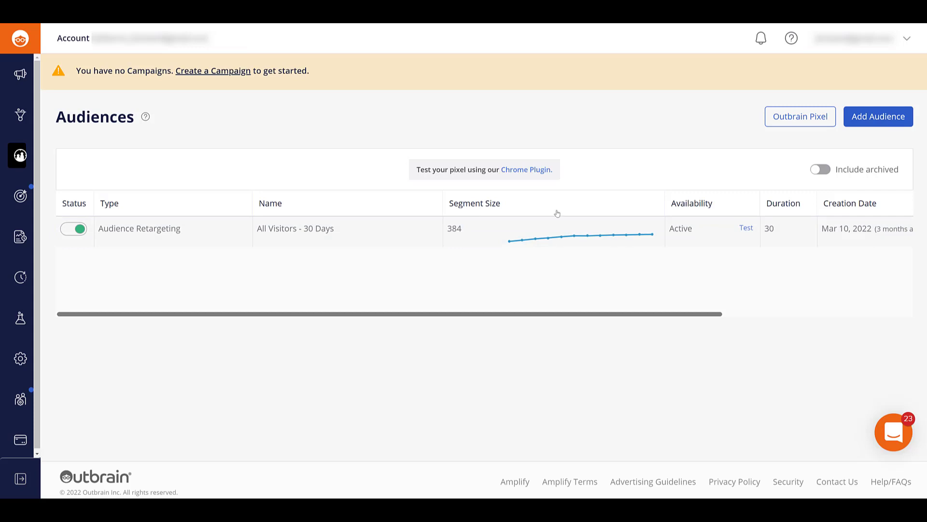
# Use Outbrain Pixel Tracker to confirm PAGE_VIEW fires on the home page and the About page.
pyautogui.click(539, 172)
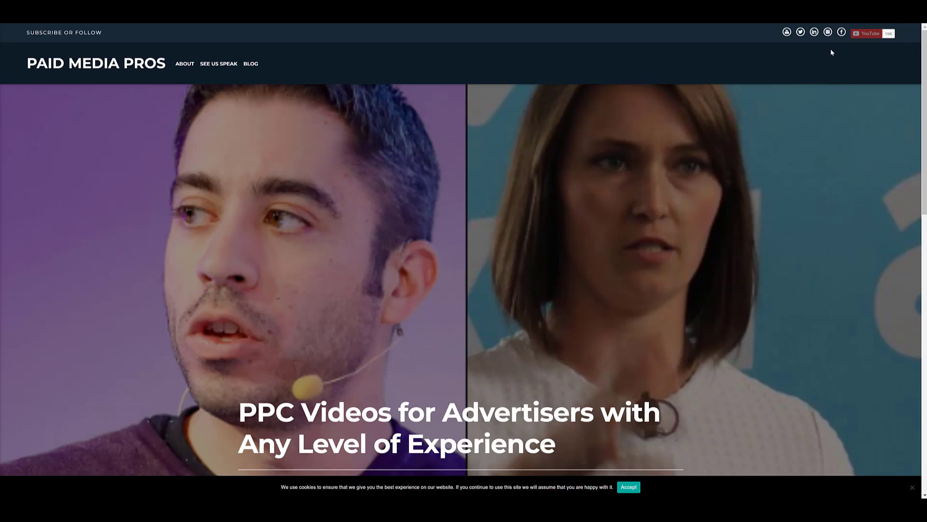
pyautogui.click(840, 12)
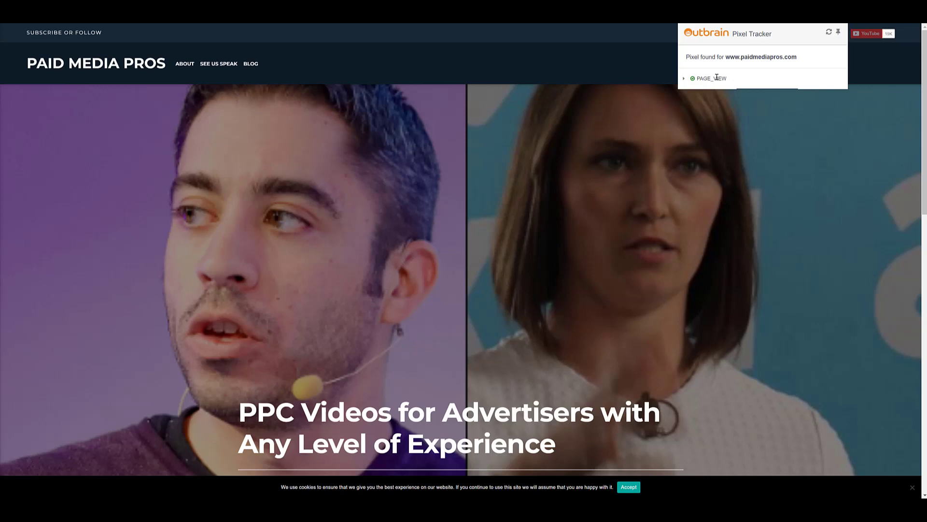
pyautogui.click(684, 80)
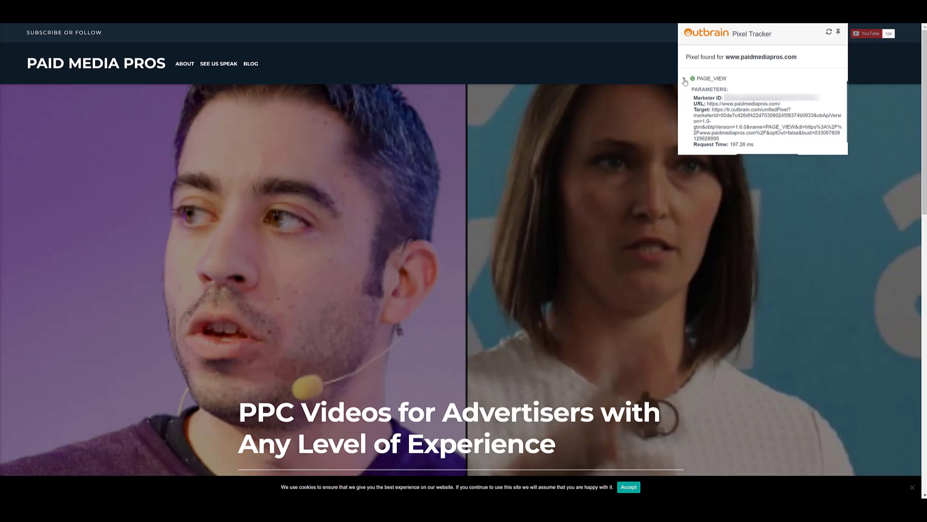
pyautogui.click(185, 63)
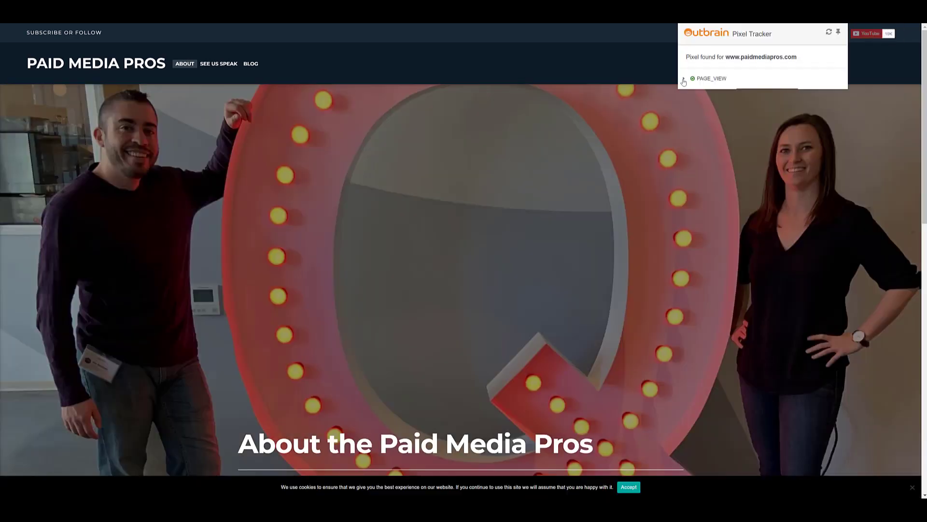
pyautogui.click(685, 79)
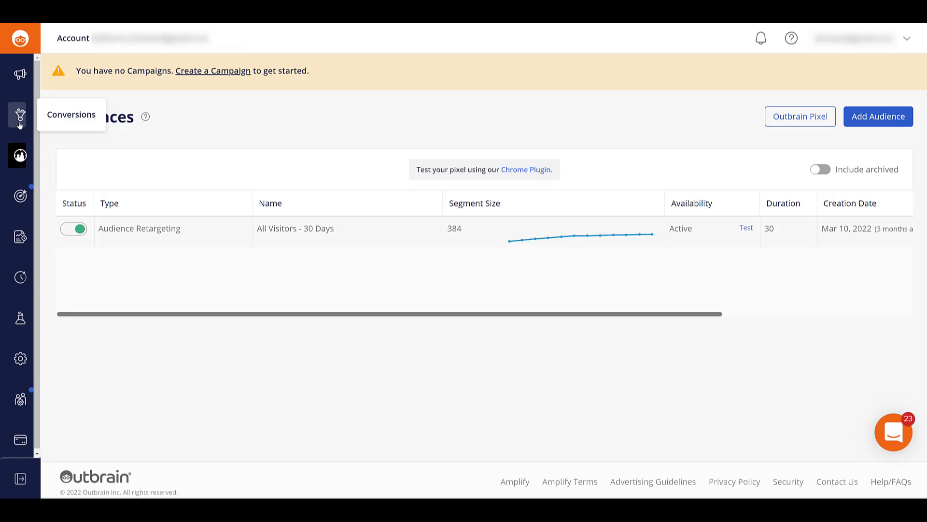
# Go to Conversions, step through the Conversions Guide, and dismiss it.
pyautogui.click(19, 115)
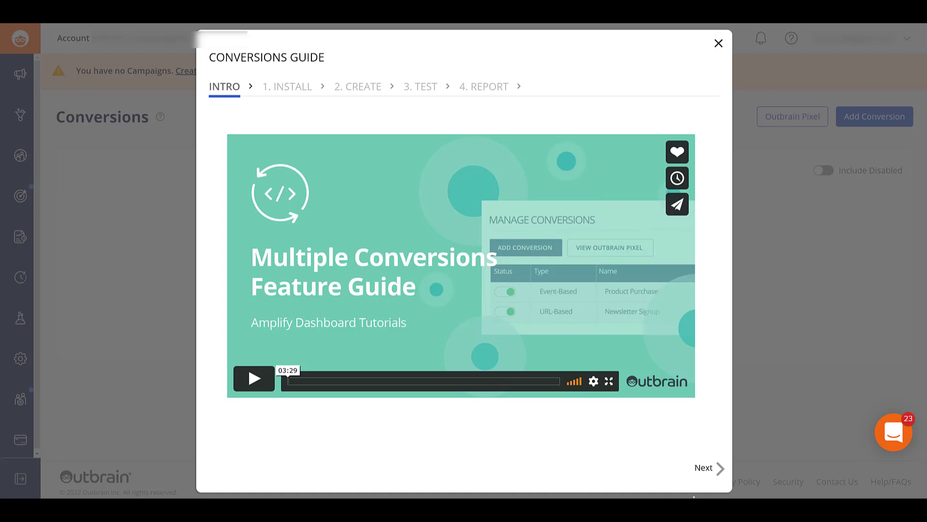
pyautogui.click(704, 471)
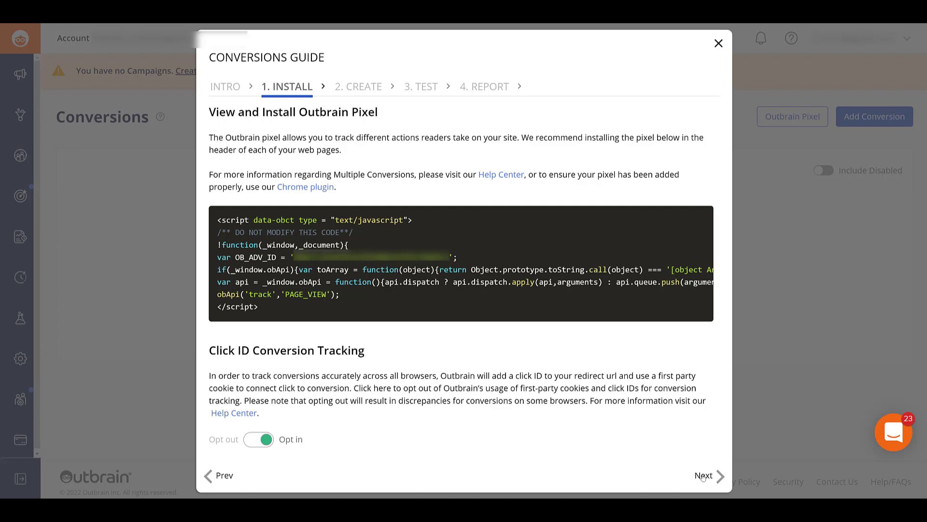
pyautogui.click(703, 475)
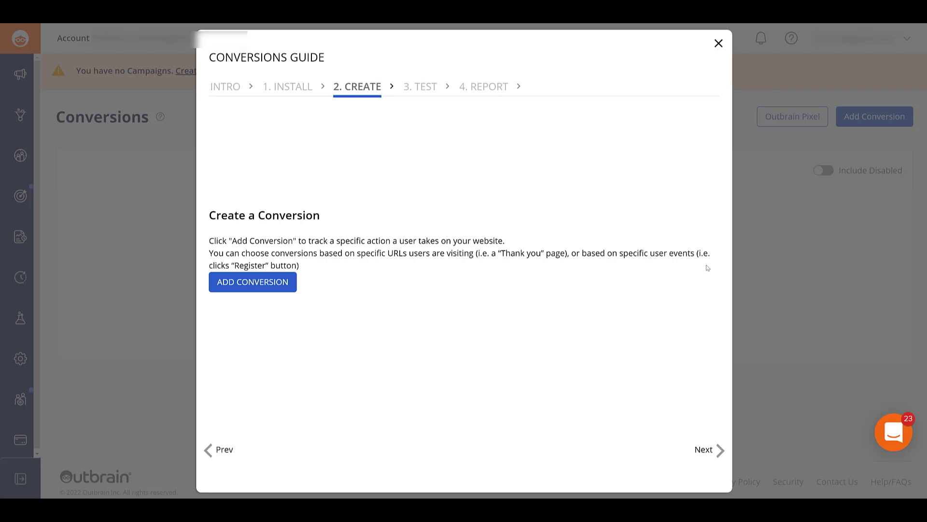
pyautogui.click(718, 44)
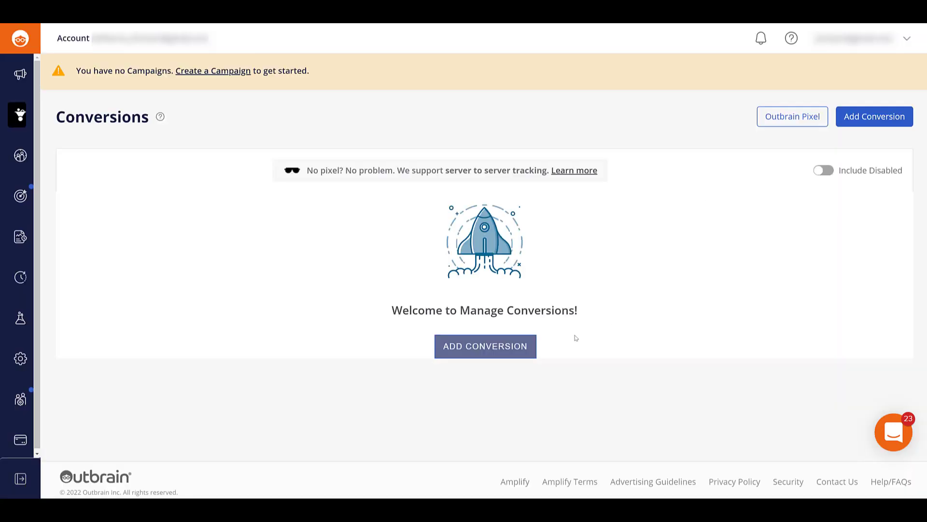
# Add a URL-based conversion with URL Contains set to /see-us-speak-thank-you.
pyautogui.click(509, 351)
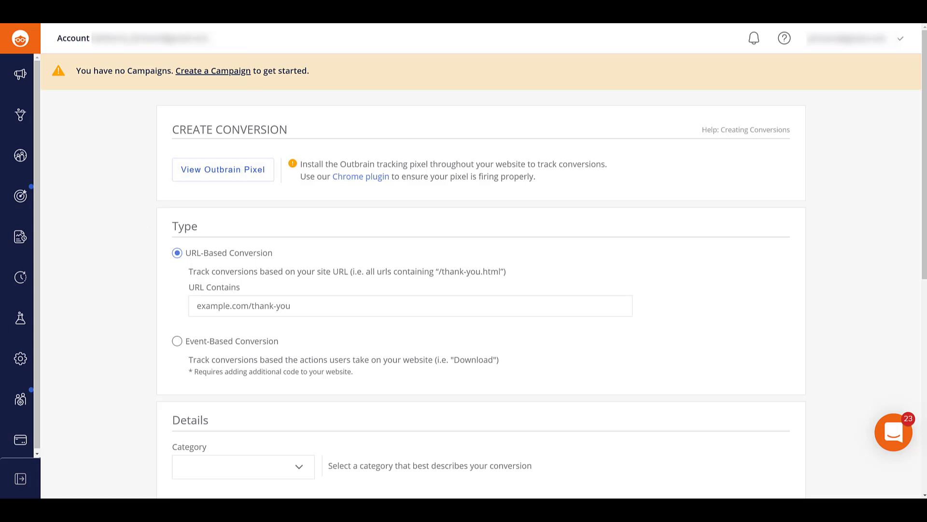
pyautogui.click(206, 290)
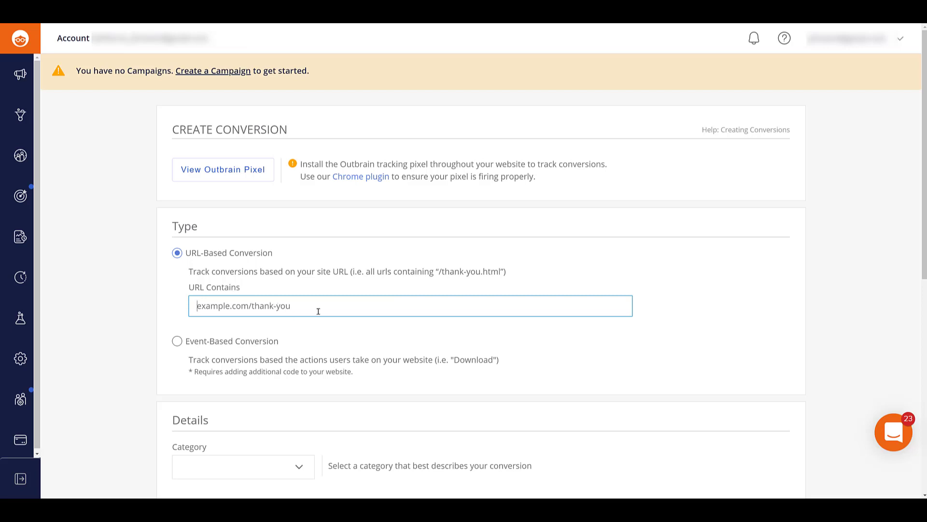
pyautogui.write('/see-us-speak-thank-you')
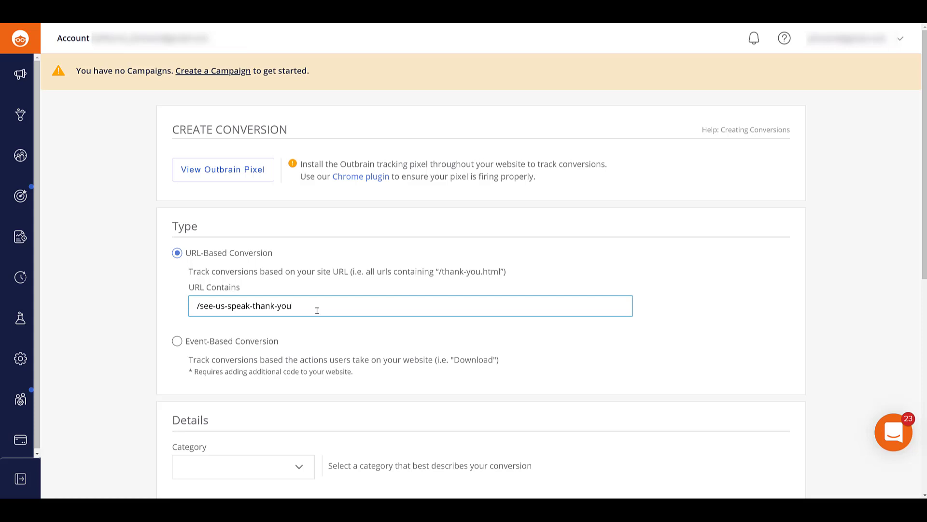
# Set category Lead, name it See Us Speak Form, and keep the 60-day window.
pyautogui.scroll(-5, 317, 310)
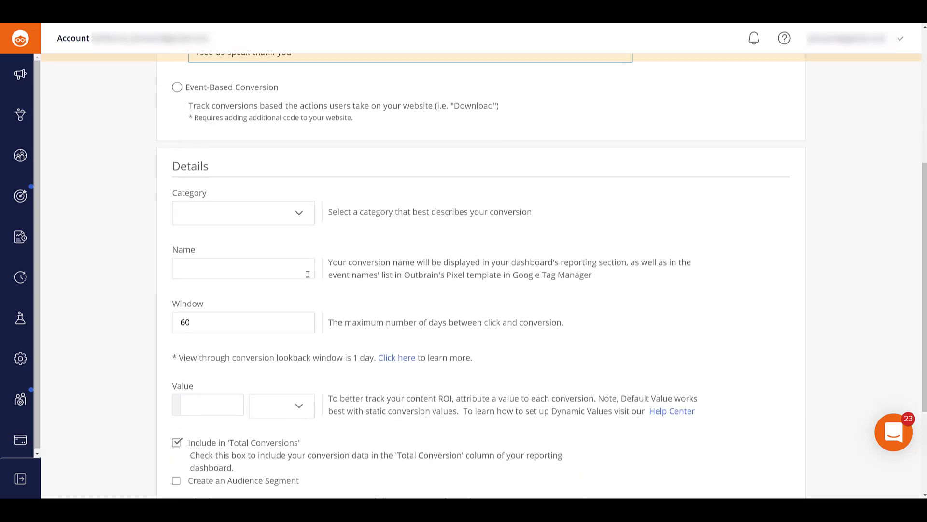
pyautogui.click(280, 213)
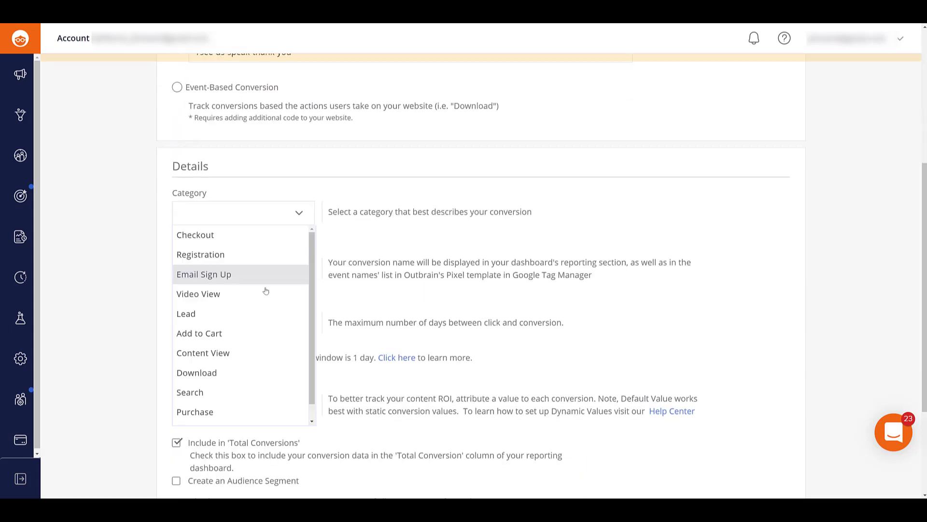
pyautogui.click(256, 324)
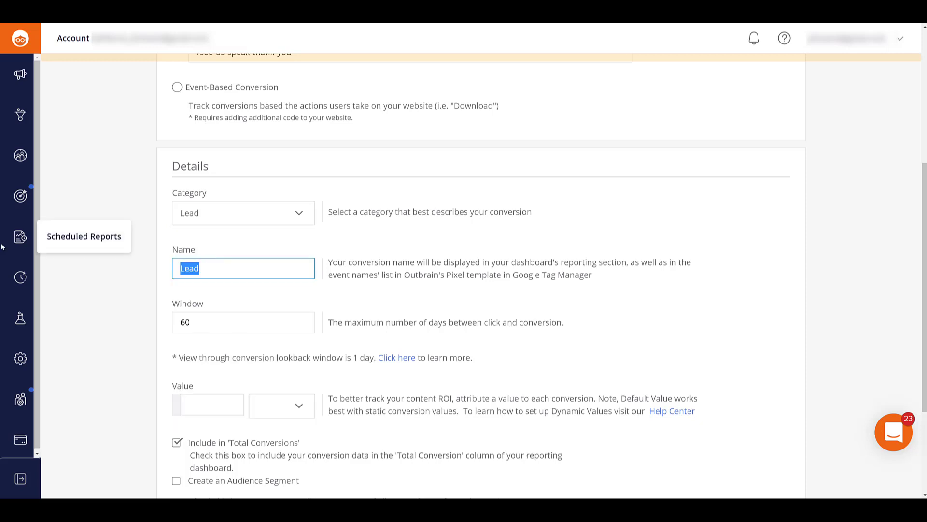
pyautogui.write('See Us Speak Form')
pyautogui.scroll(-2, 226, 233)
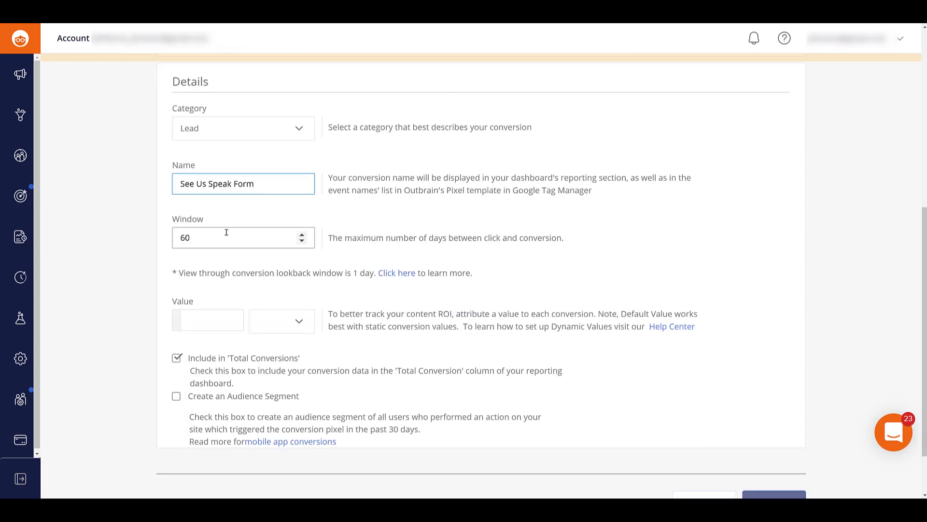
pyautogui.click(226, 232)
pyautogui.write('0')
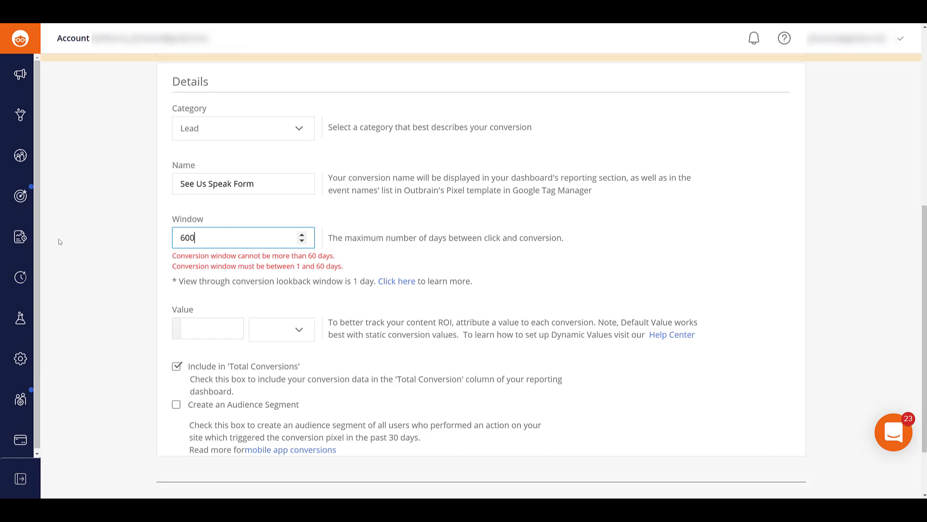
pyautogui.press('BackSpace')
# Enable Create an Audience Segment and save the conversion.
pyautogui.scroll(-1, 68, 240)
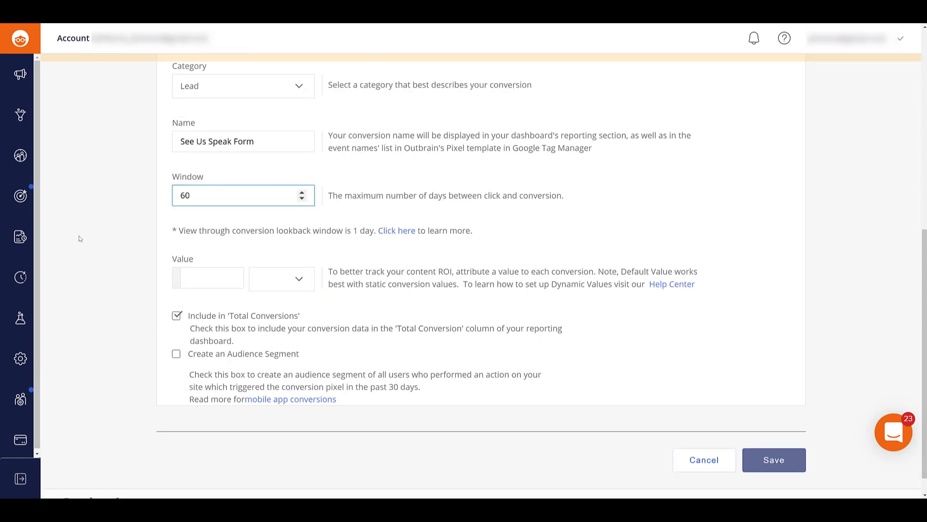
pyautogui.click(230, 281)
pyautogui.click(257, 357)
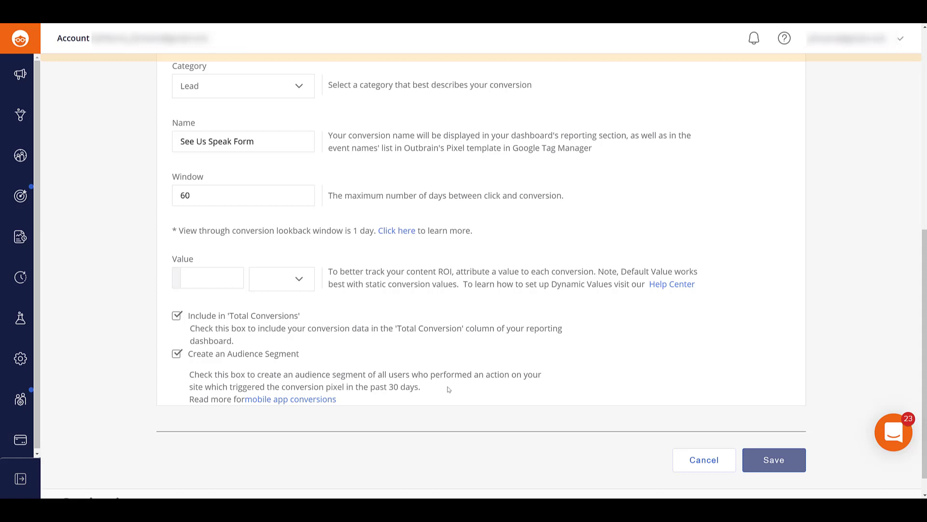
pyautogui.click(774, 460)
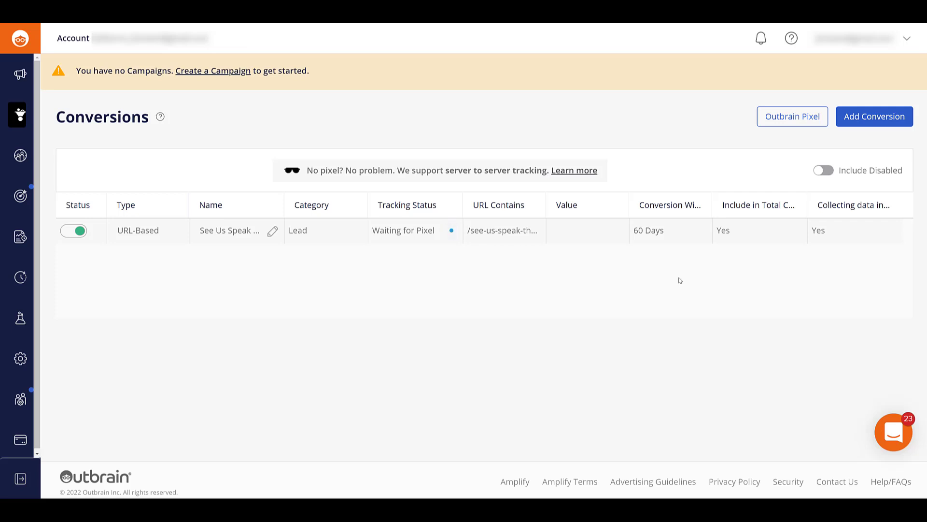
# Save a new event-based Video View conversion with an audience segment enabled.
pyautogui.click(875, 124)
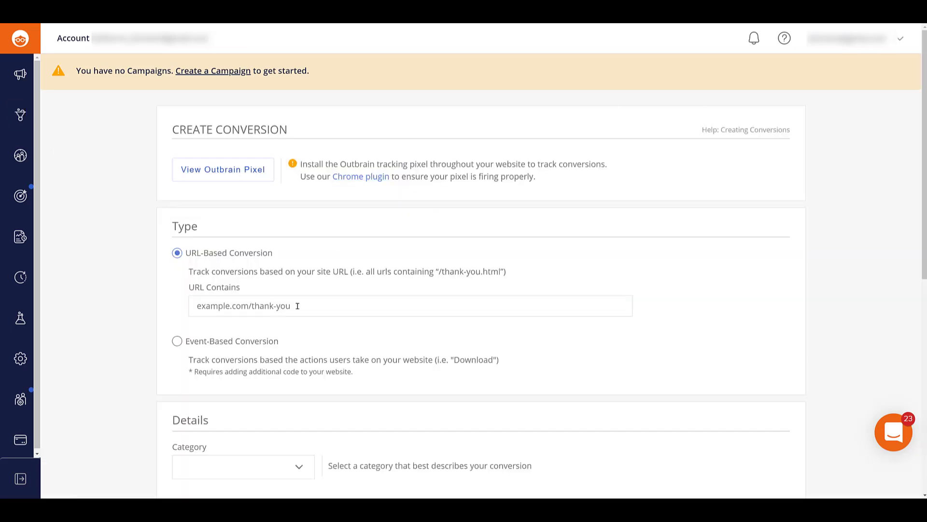
pyautogui.click(267, 342)
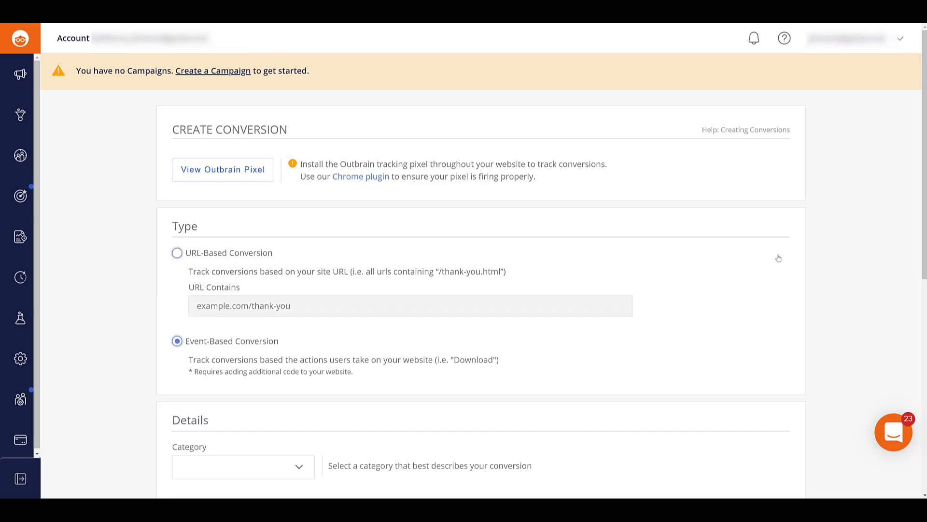
pyautogui.scroll(-3, 779, 258)
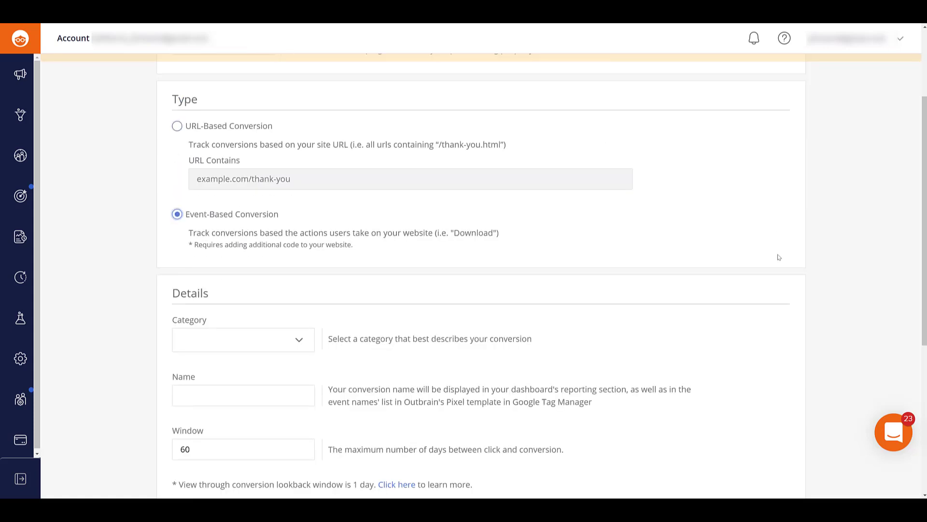
pyautogui.scroll(-2, 778, 258)
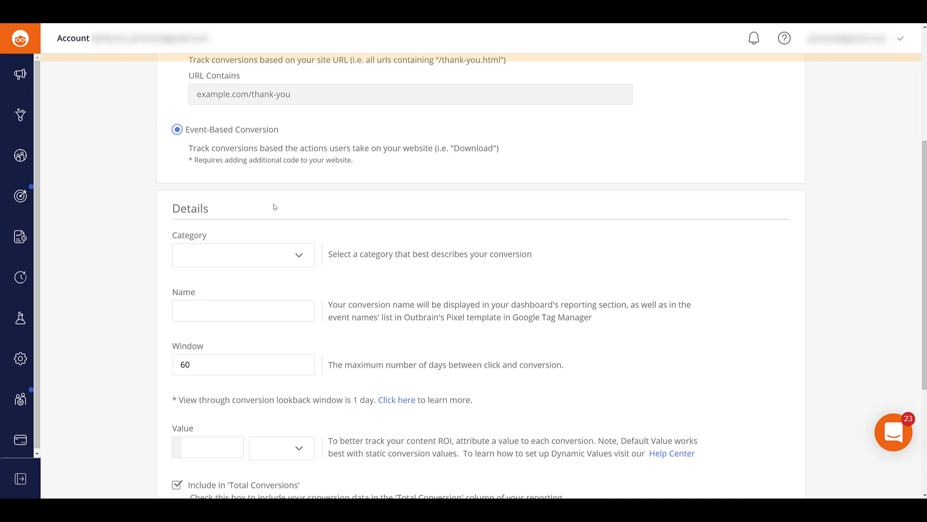
pyautogui.click(273, 254)
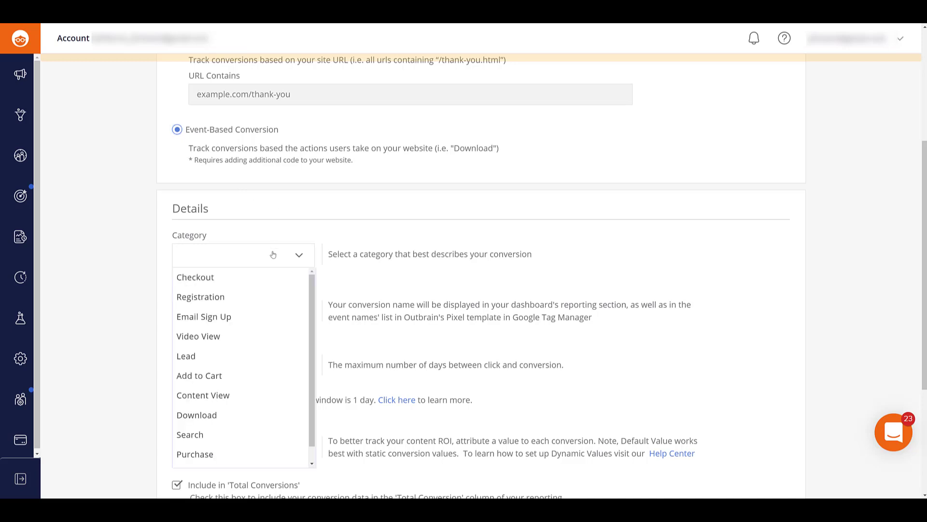
pyautogui.click(261, 336)
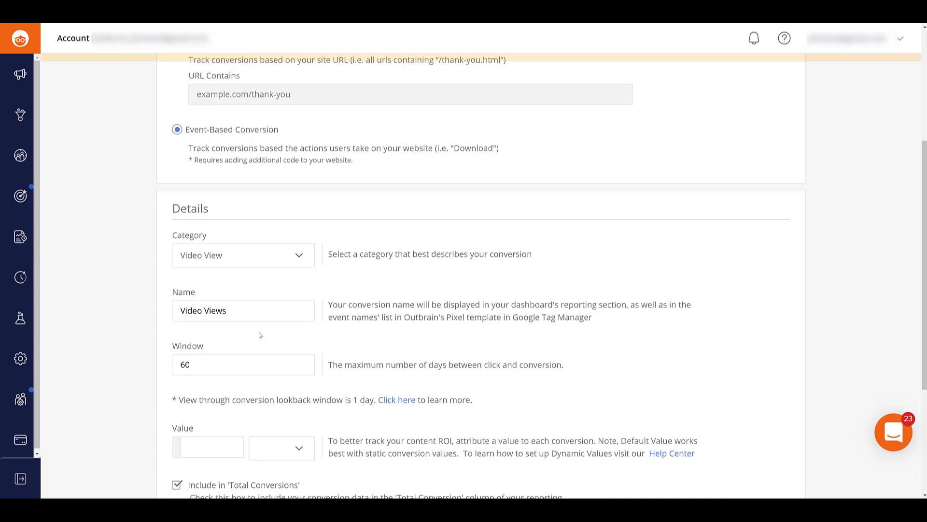
pyautogui.scroll(-3, 260, 335)
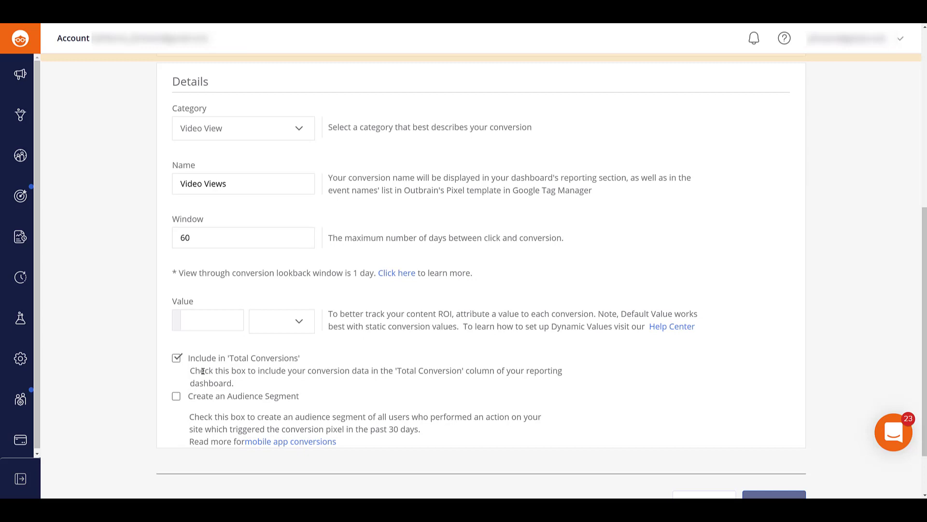
pyautogui.click(176, 397)
pyautogui.scroll(-2, 431, 370)
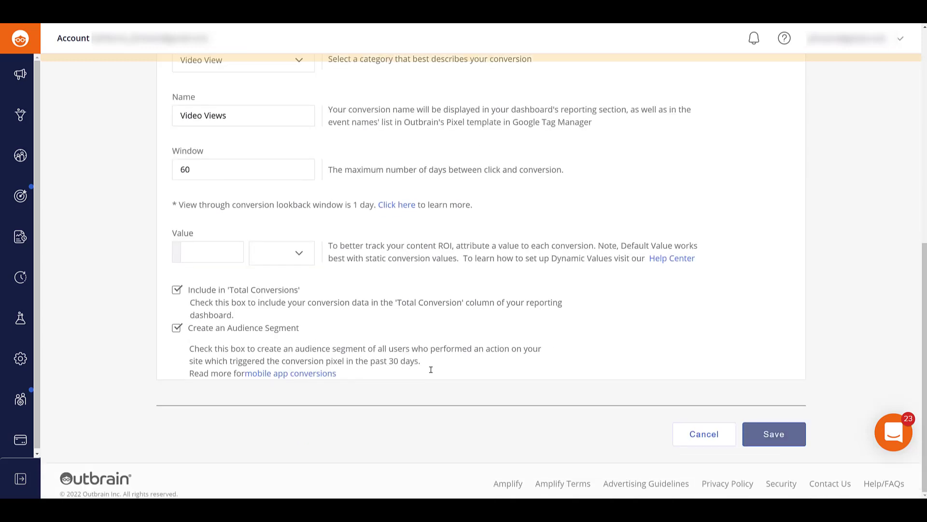
pyautogui.click(773, 433)
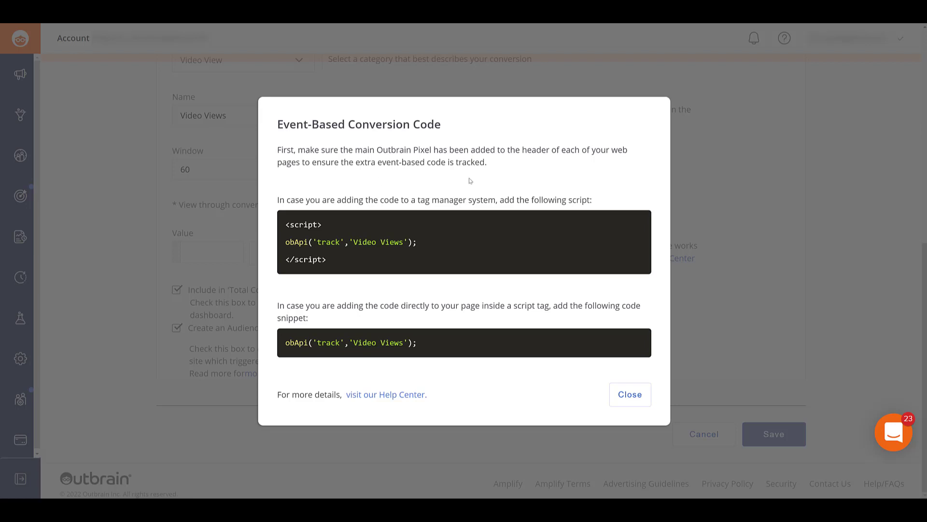
pyautogui.moveTo(488, 164); pyautogui.dragTo(277, 150)
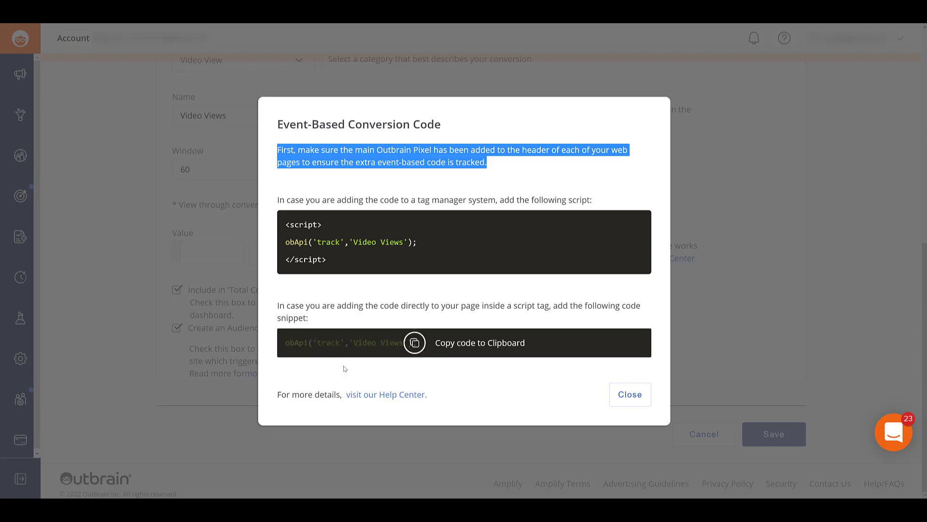
pyautogui.moveTo(387, 261)
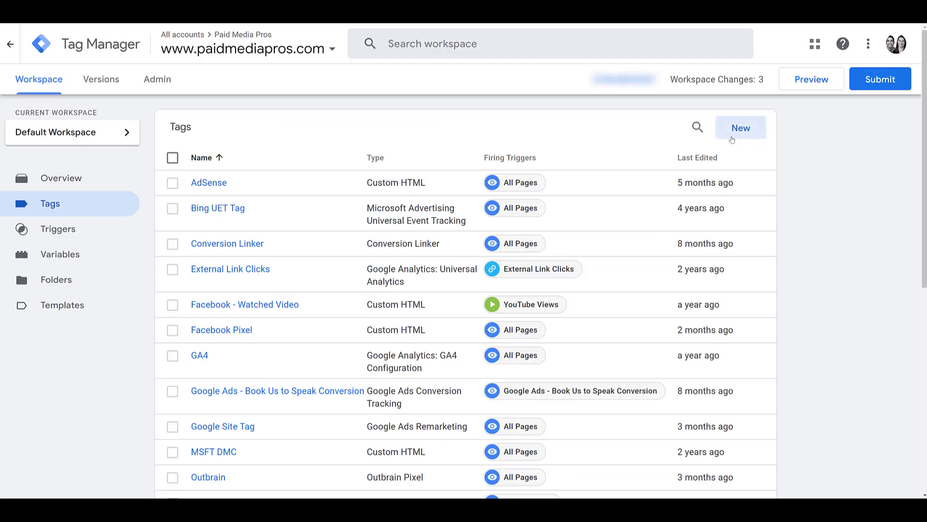
# Create a Custom HTML tag 'Outbrain - Video Views Conversion' containing the Video Views tracking script.
pyautogui.click(732, 139)
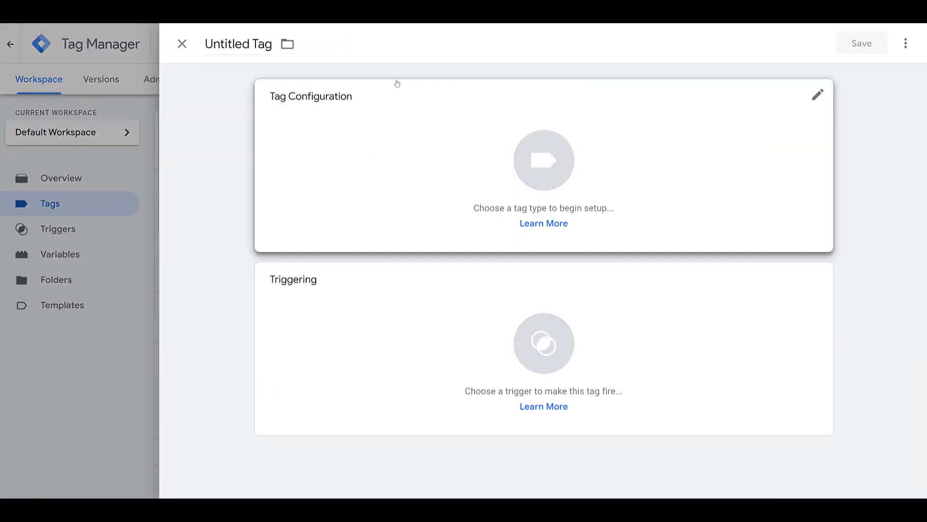
pyautogui.click(222, 44)
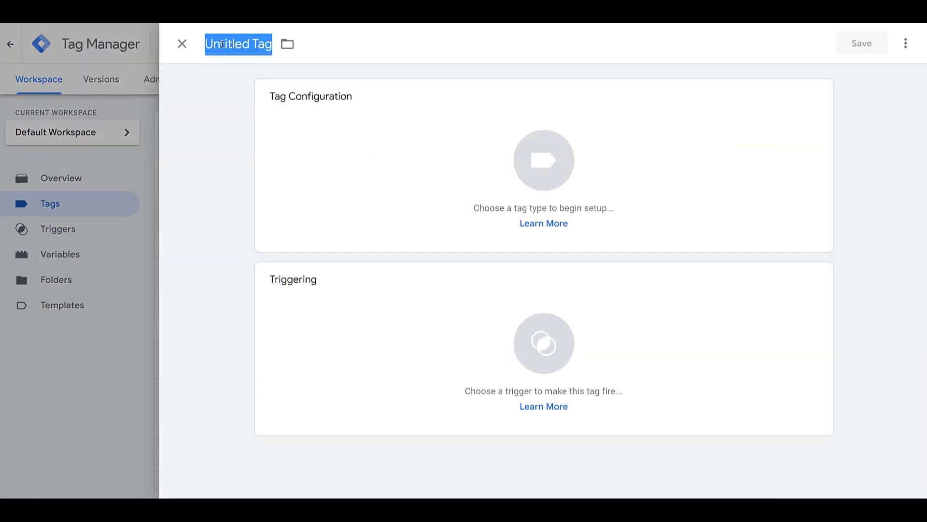
pyautogui.write('Outbrain - Video Views Conversion')
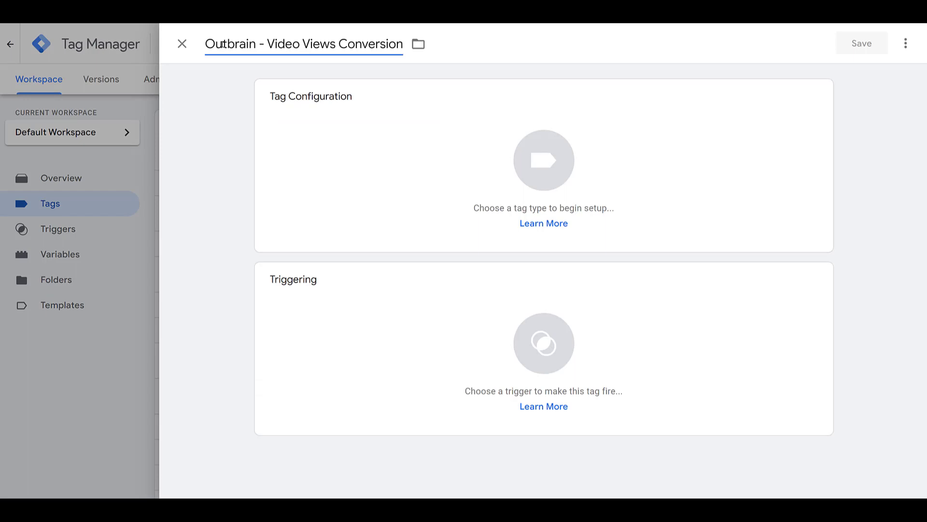
pyautogui.click(316, 145)
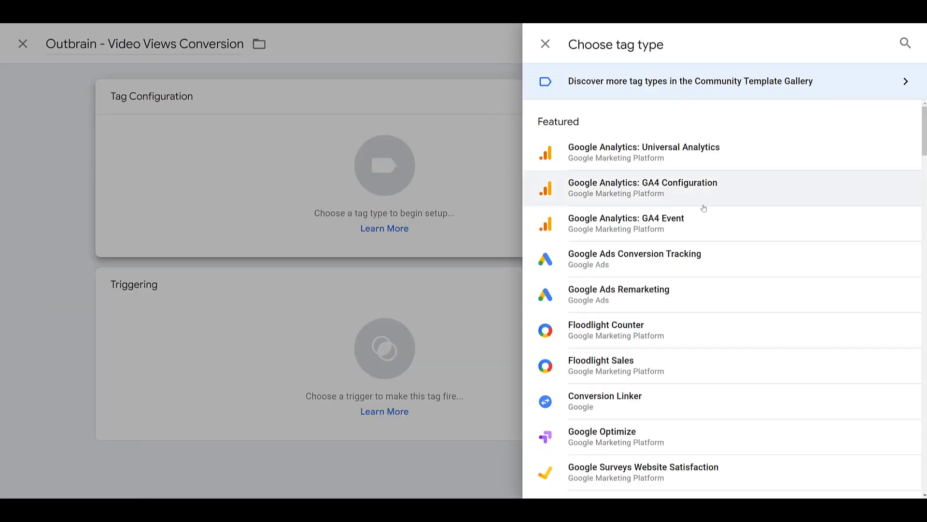
pyautogui.scroll(-7, 702, 216)
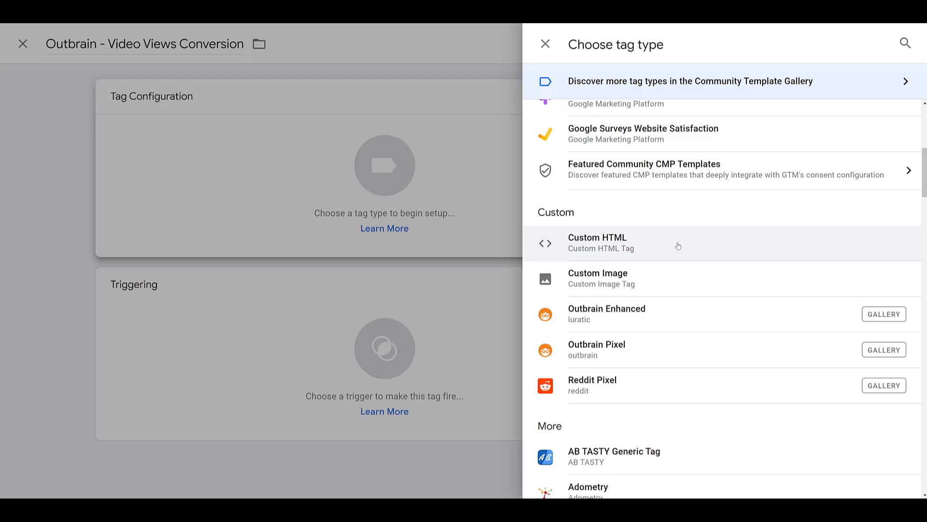
pyautogui.click(675, 243)
pyautogui.click(500, 222)
pyautogui.write("<script>         obApi('track', 'Video Views');       </script>")
# Fire the tag on the YouTube Views trigger and save it.
pyautogui.scroll(-4, 500, 222)
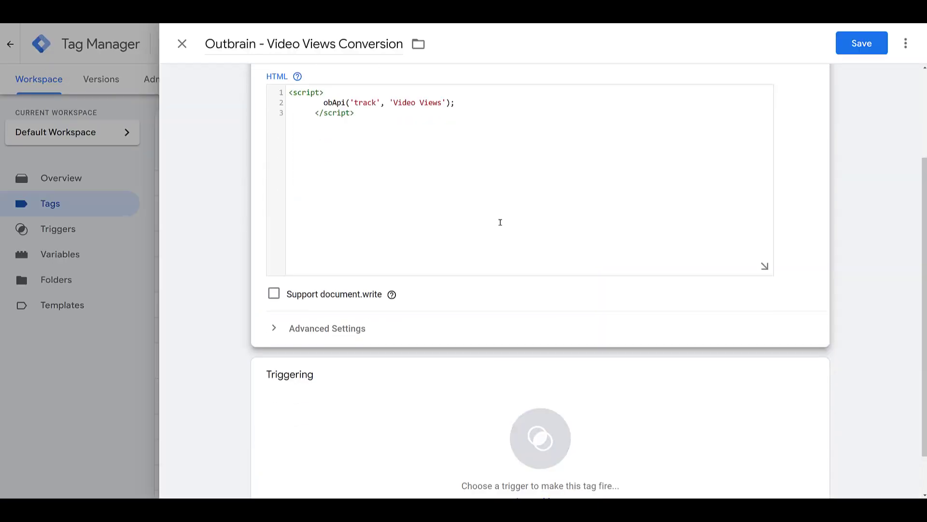
pyautogui.click(472, 322)
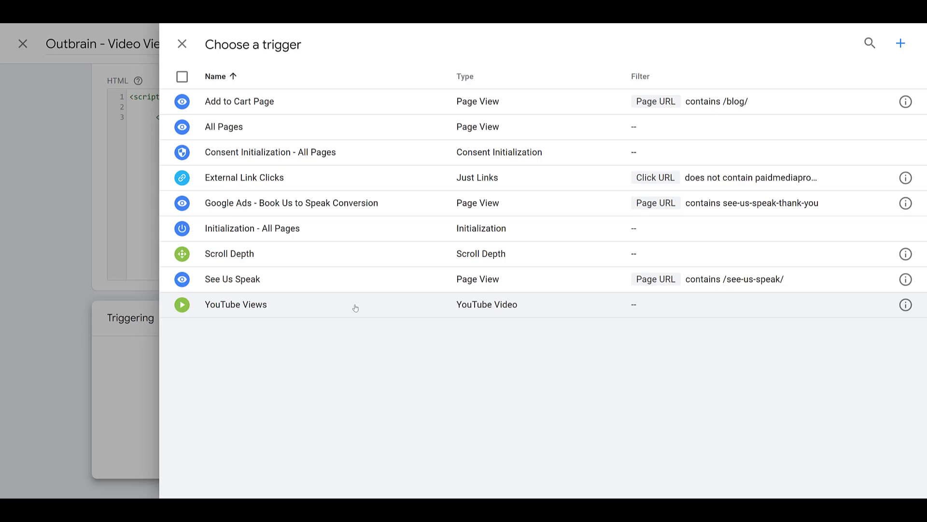
pyautogui.click(355, 308)
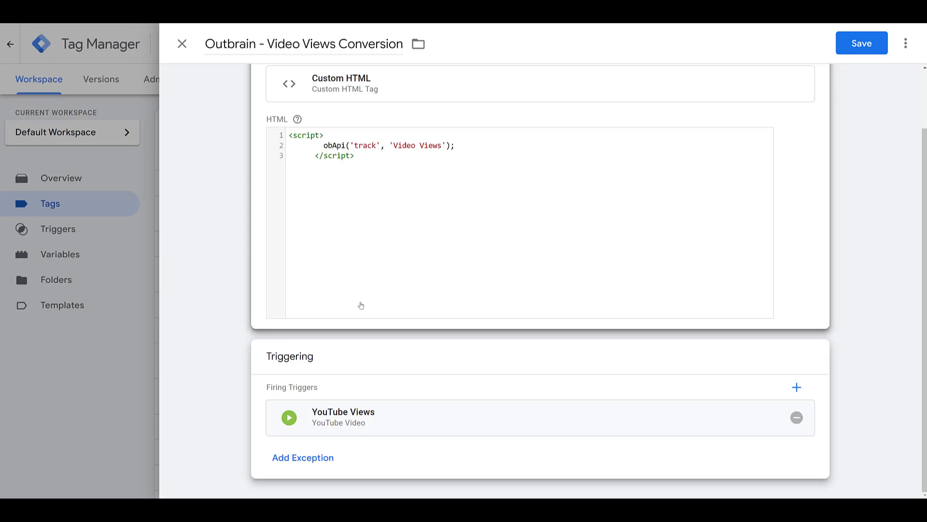
pyautogui.click(863, 43)
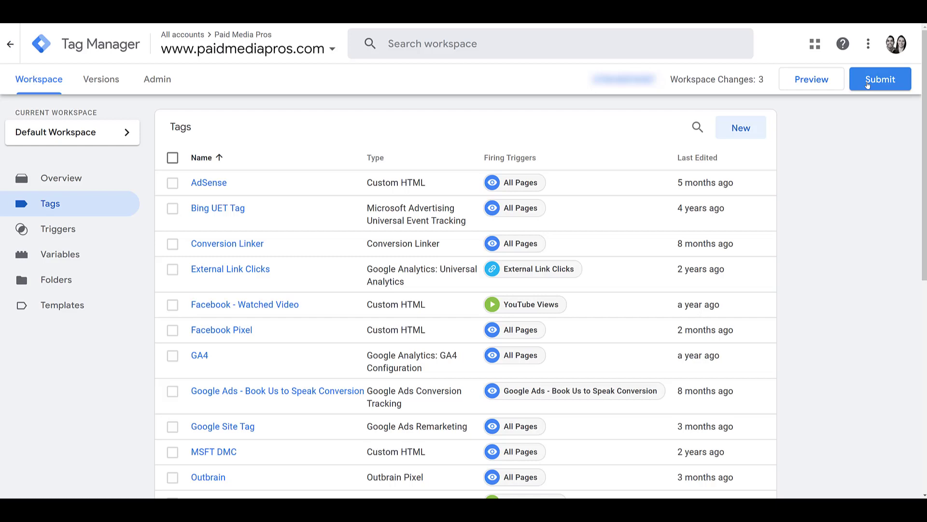
# Submit and publish the workspace as version 'Outbrain Video Views'.
pyautogui.click(867, 81)
pyautogui.write('Outbrain Video Views')
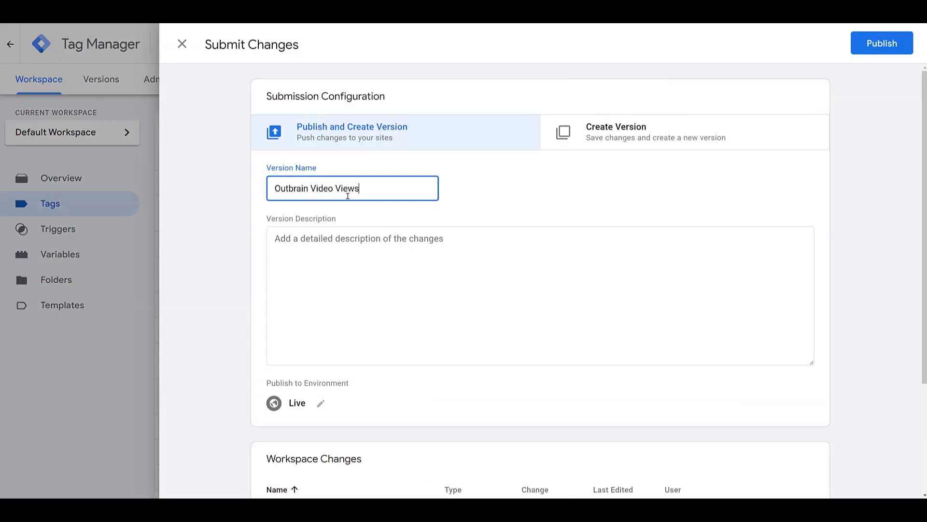
pyautogui.click(871, 43)
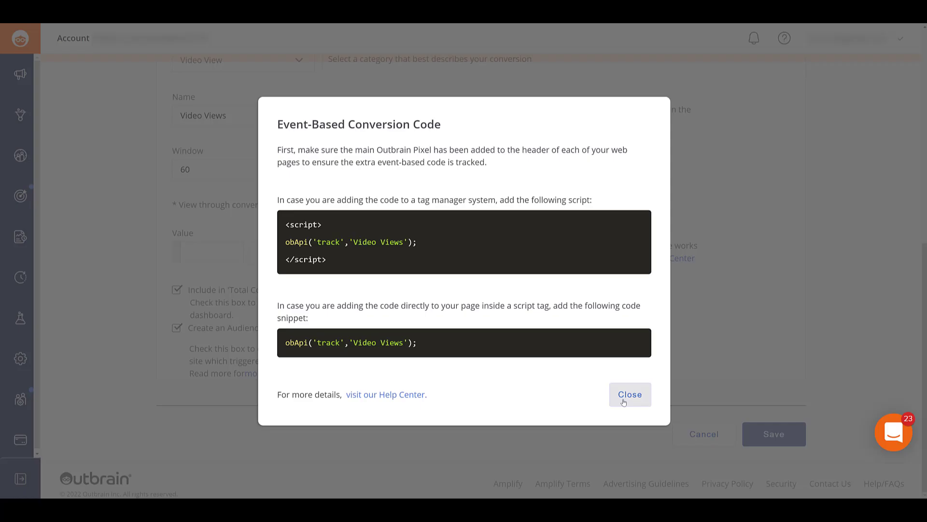
pyautogui.click(630, 395)
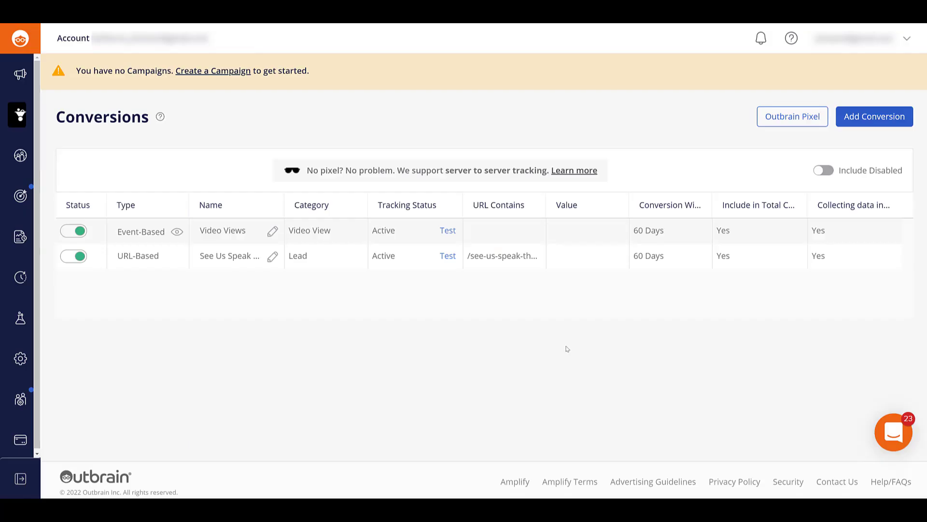
# Check the Video Views_segment audience, then play and pause the latest Google Ads video on the site.
pyautogui.click(20, 155)
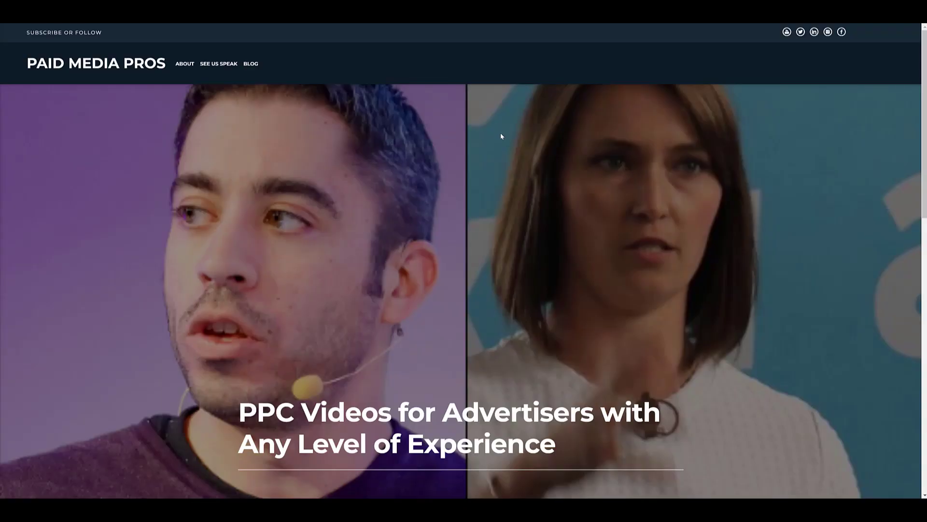
pyautogui.scroll(-9, 501, 136)
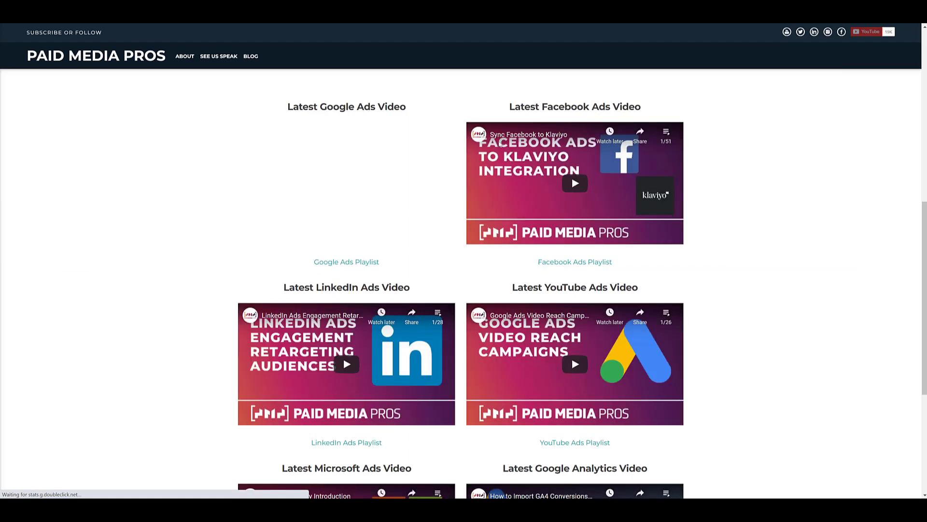
pyautogui.click(345, 188)
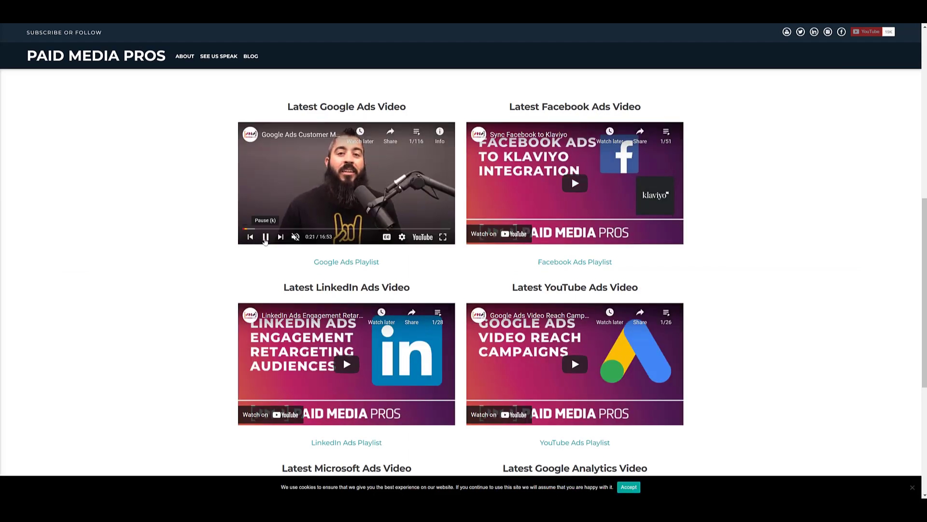
pyautogui.click(265, 237)
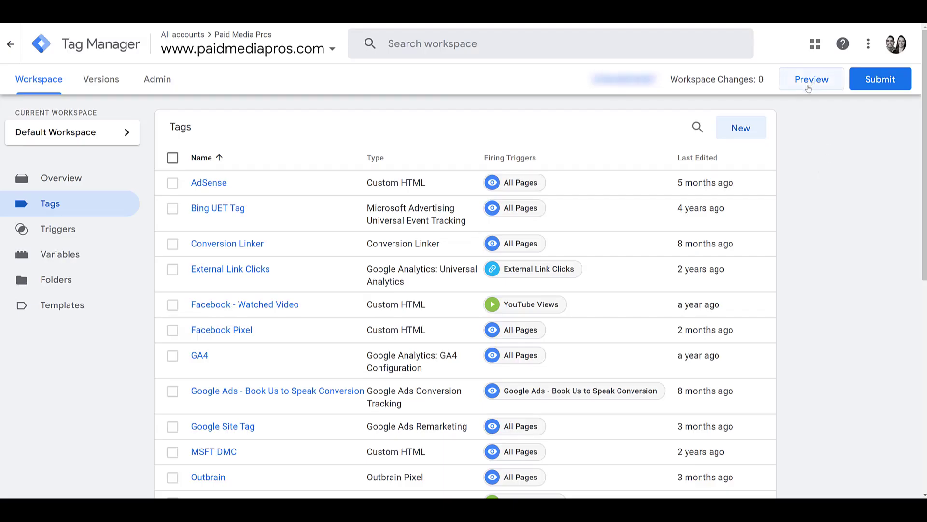
# Preview the container on the site, play and pause the Google Ads video, and confirm the video-views tag fired.
pyautogui.click(808, 87)
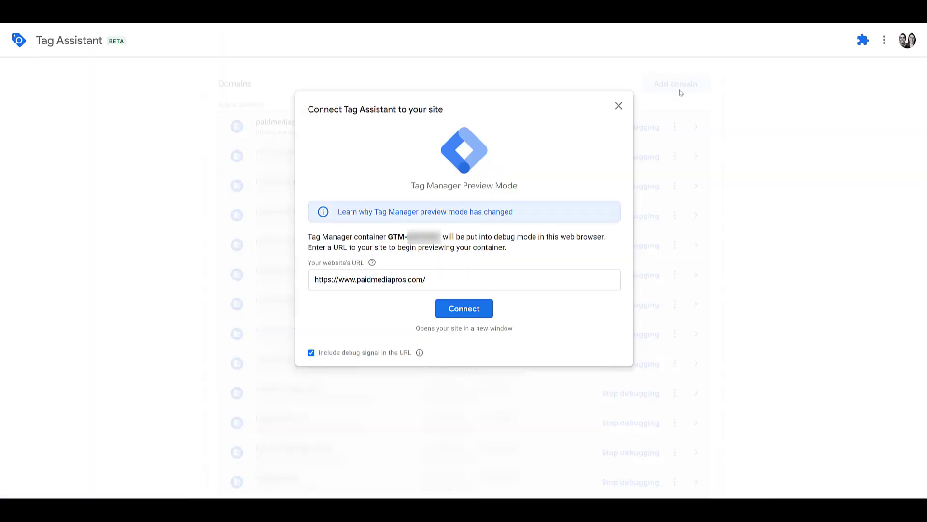
pyautogui.click(465, 309)
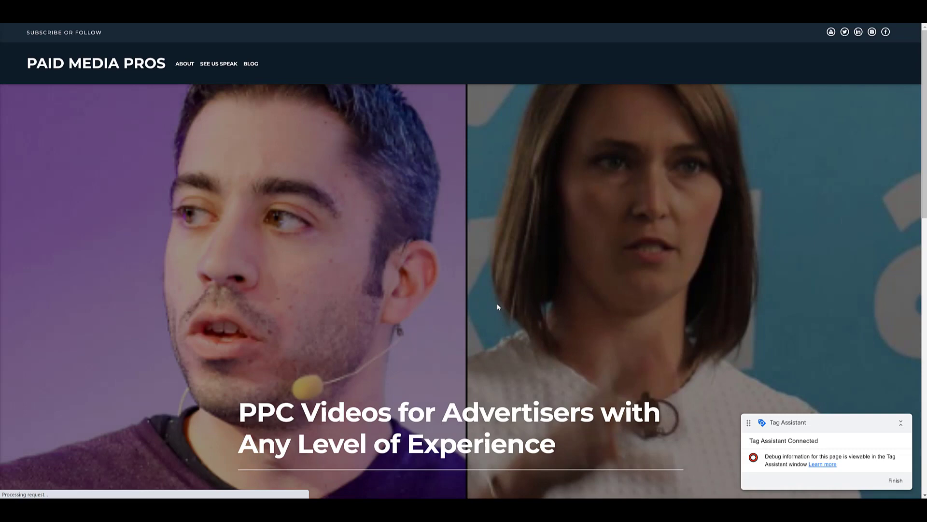
pyautogui.scroll(-13, 480, 290)
pyautogui.scroll(4, 481, 290)
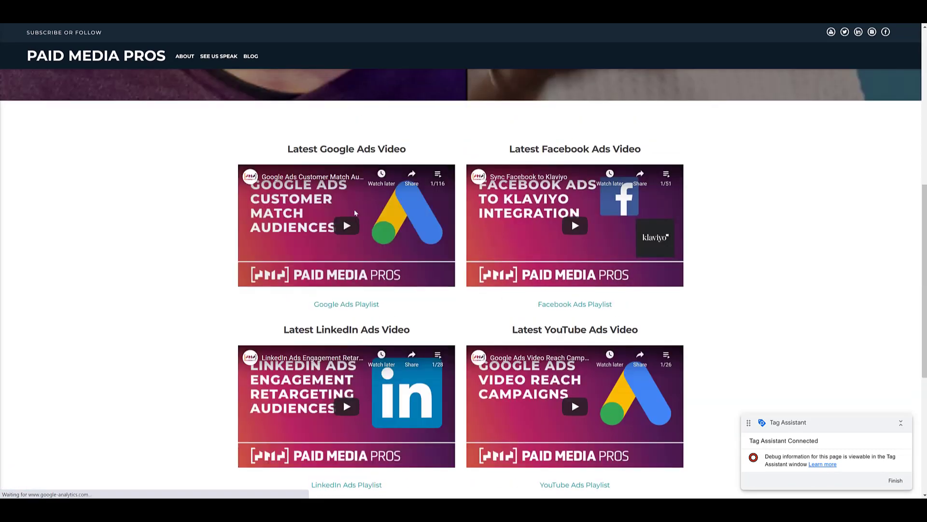
pyautogui.click(347, 225)
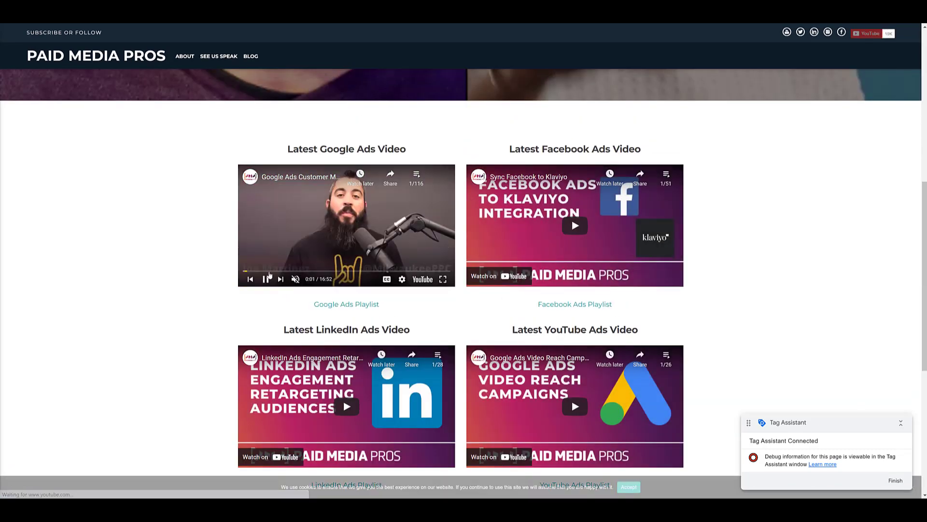
pyautogui.click(265, 280)
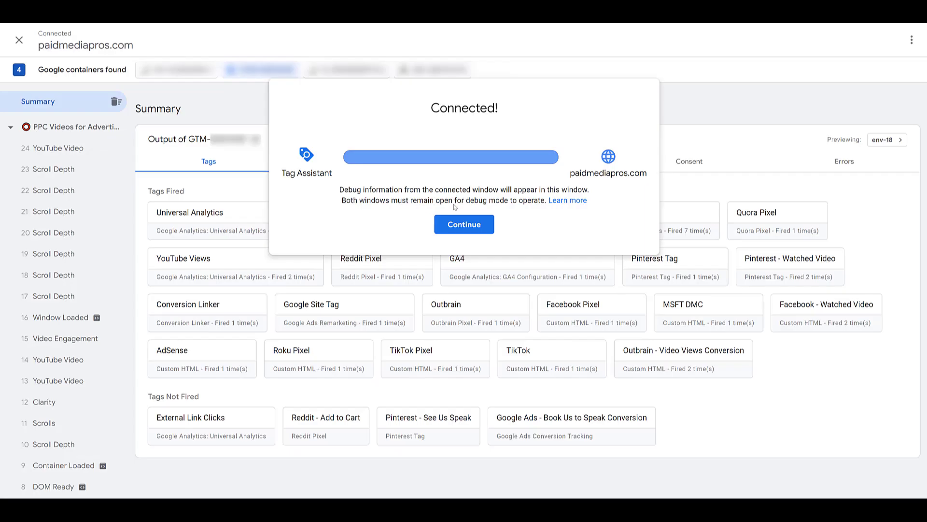
pyautogui.click(463, 221)
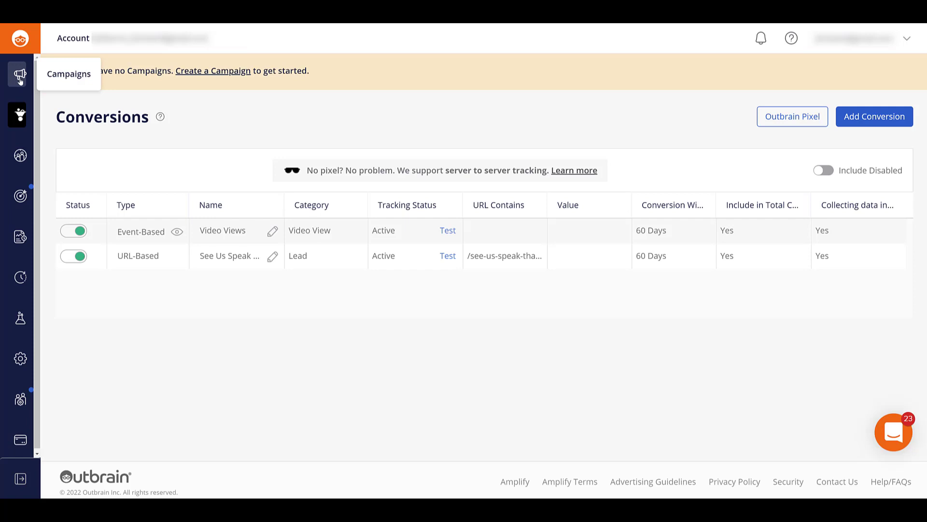
# Browse the Campaigns report's Conversions columns, See Us Speak Form and Video View, without applying changes.
pyautogui.click(20, 79)
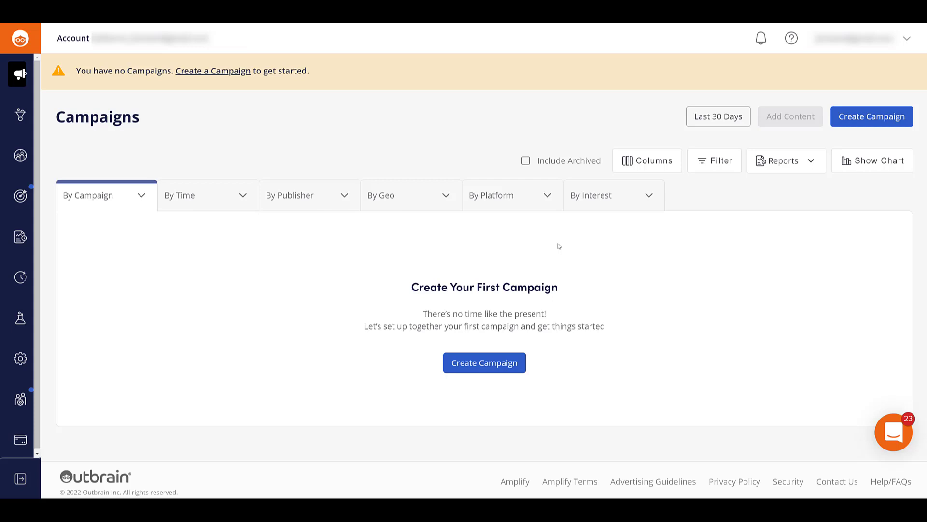
pyautogui.click(665, 168)
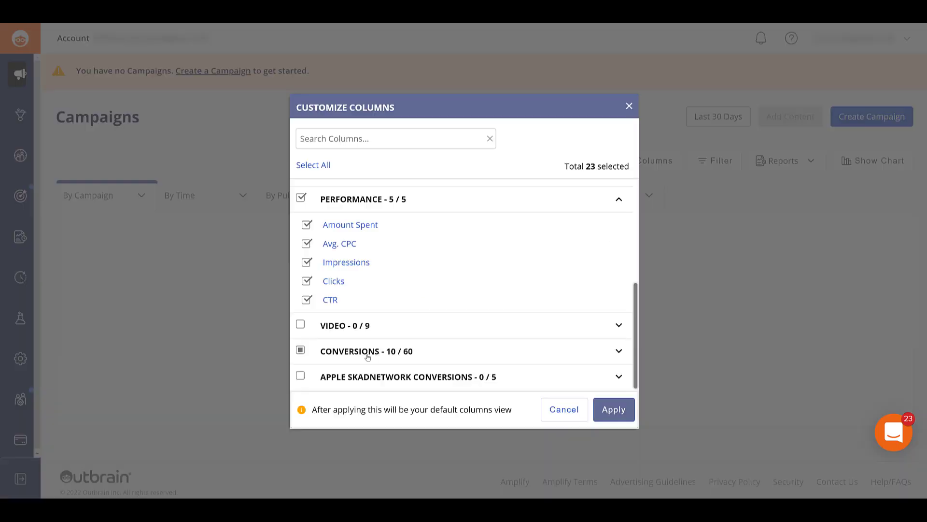
pyautogui.click(619, 351)
pyautogui.scroll(-5, 451, 261)
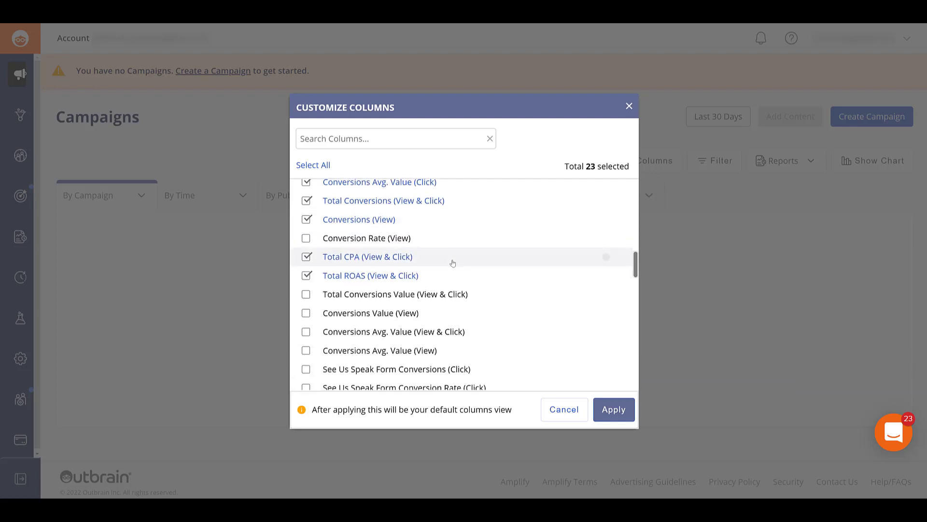
pyautogui.scroll(-1, 452, 263)
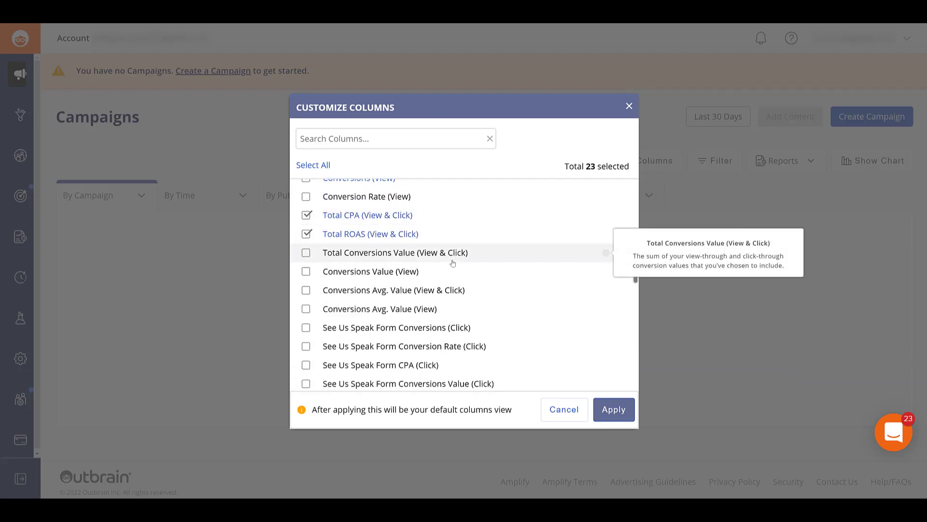
pyautogui.scroll(-2, 452, 263)
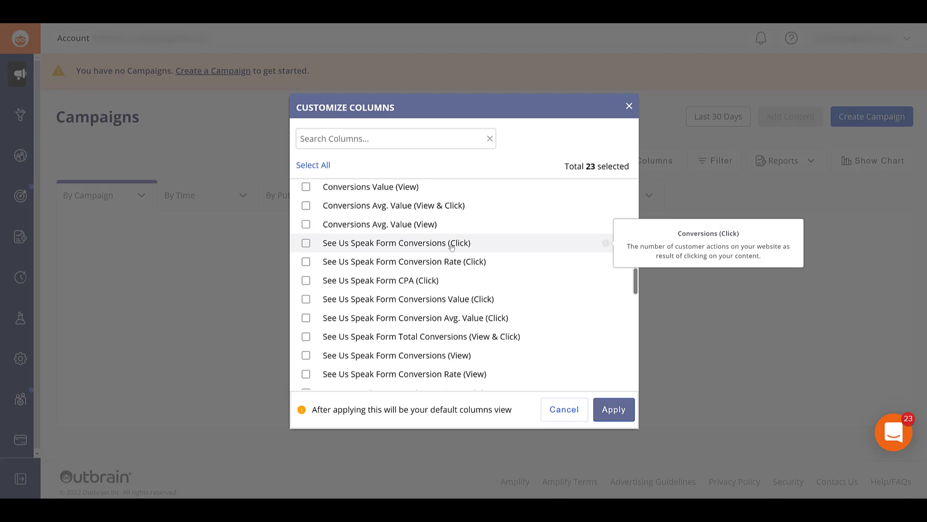
pyautogui.scroll(-7, 451, 247)
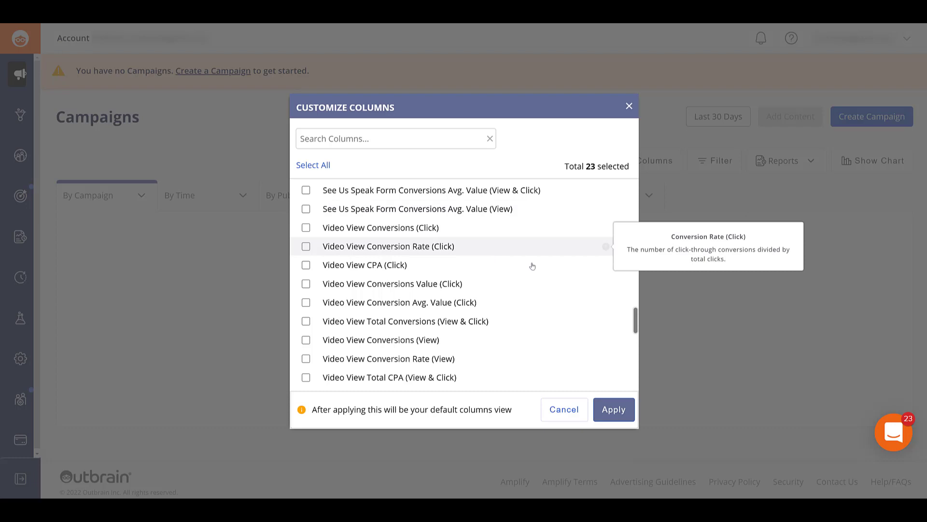
pyautogui.click(759, 370)
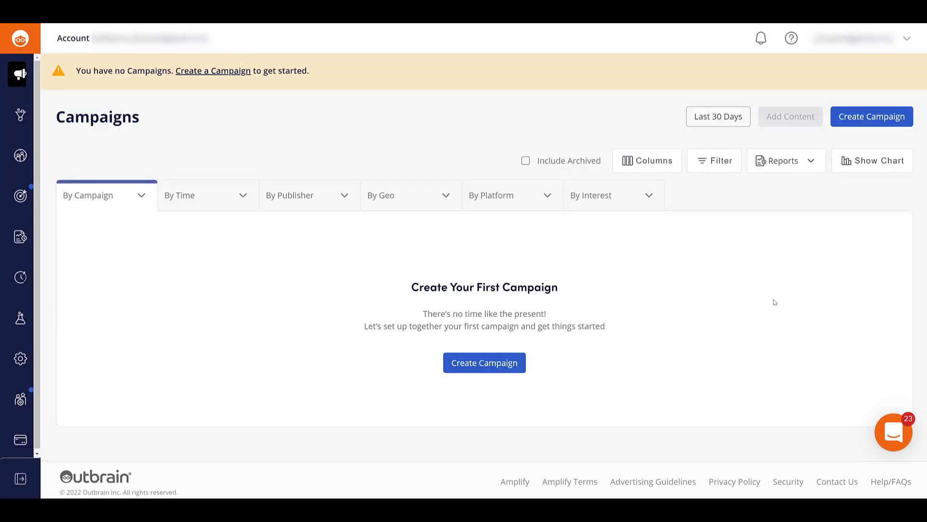